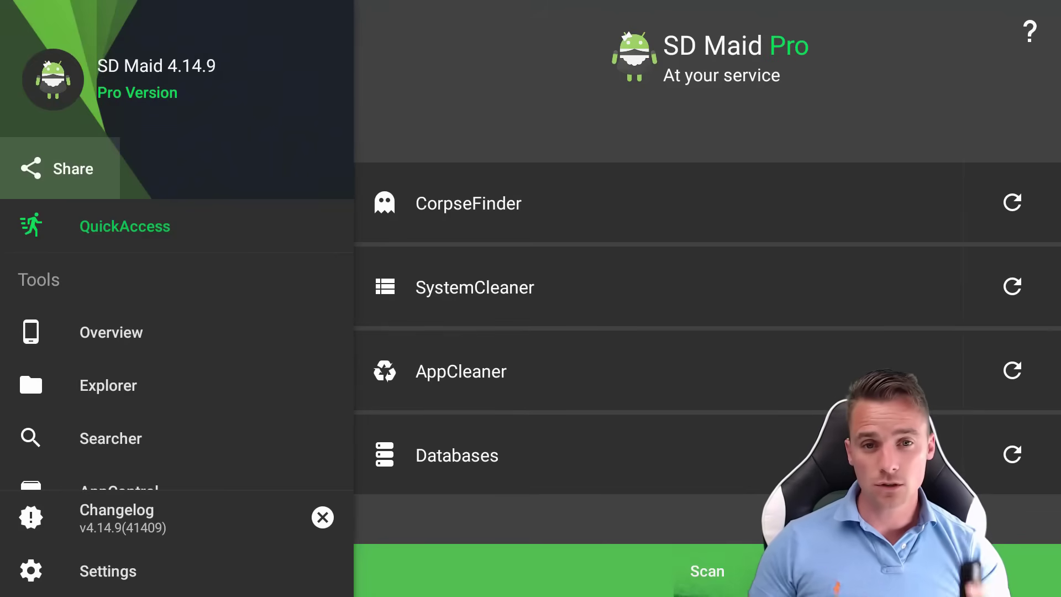
- Leave SD Maid and go to Settings > Preferences > Privacy Settings
key("Home")
key("Right")
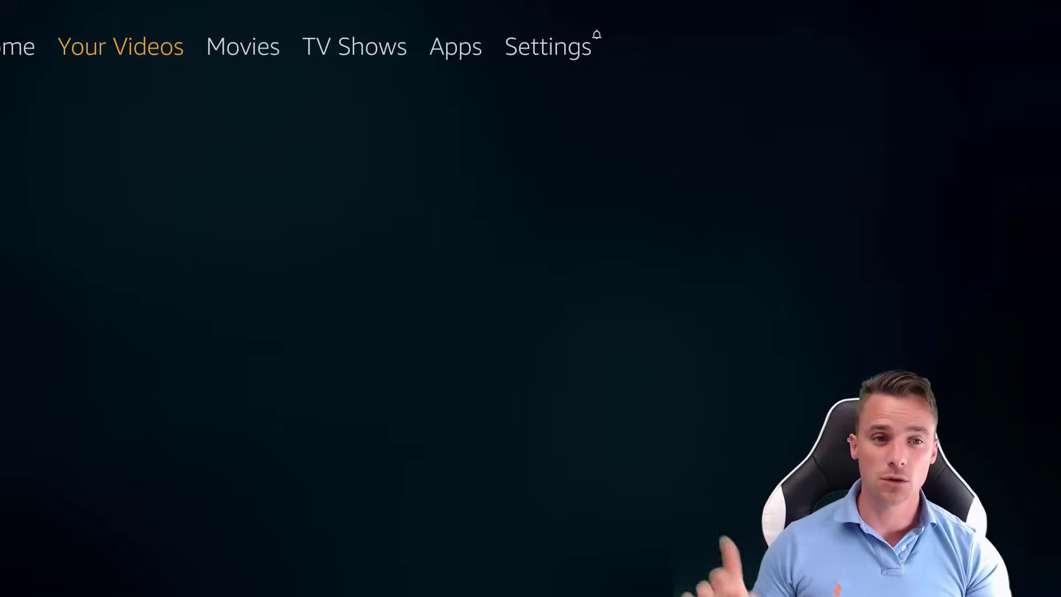
key("Right")
key("Right")
key("Right")
key("Right")
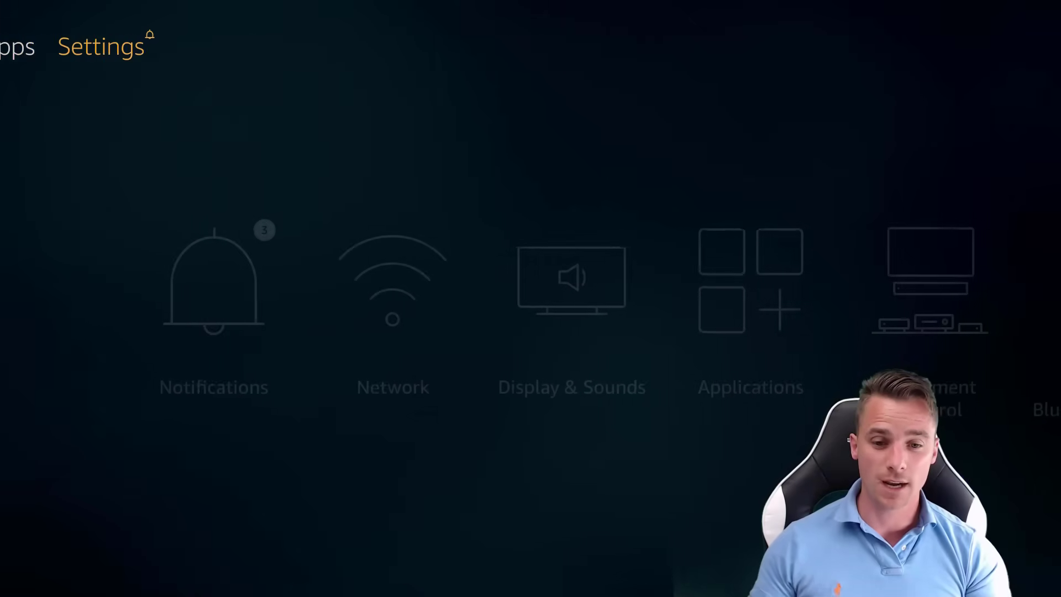
key("Down")
key("Right")
key("Right")
key("Right")
key("Right")
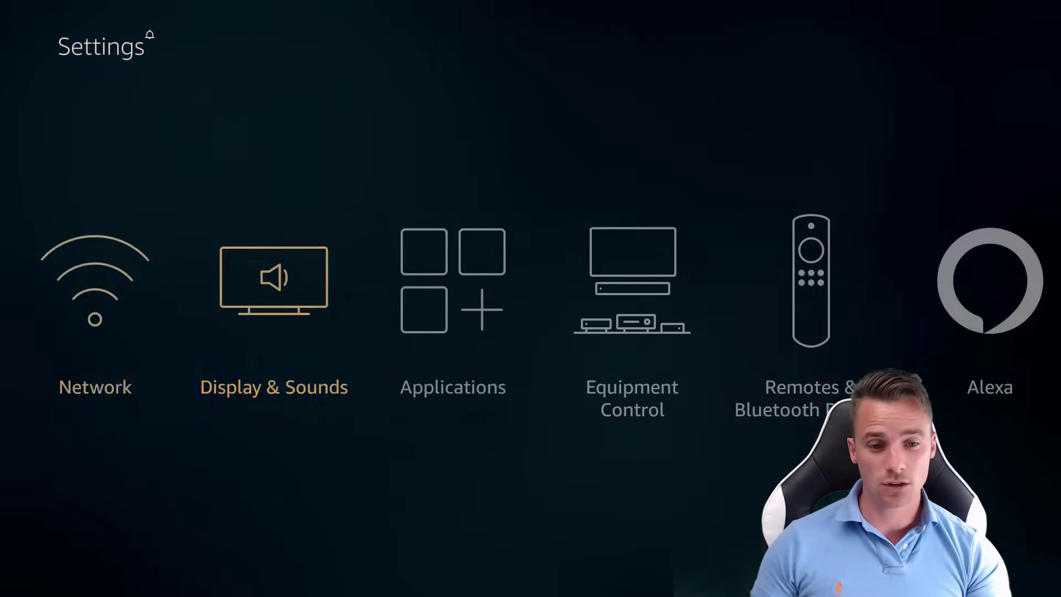
key("Right")
key("Right")
key("Right")
key("Return")
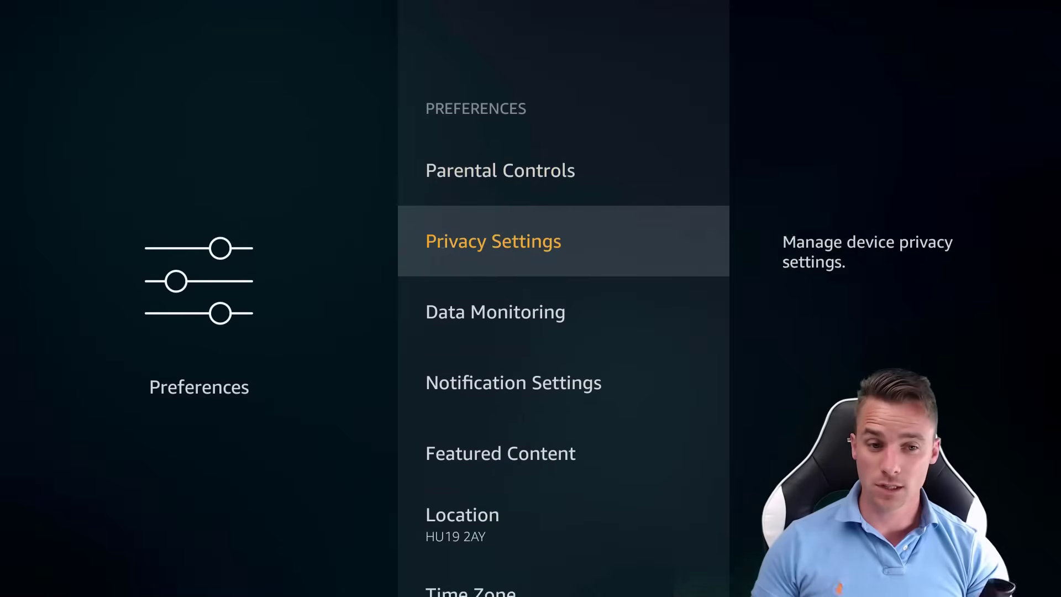
key("Return")
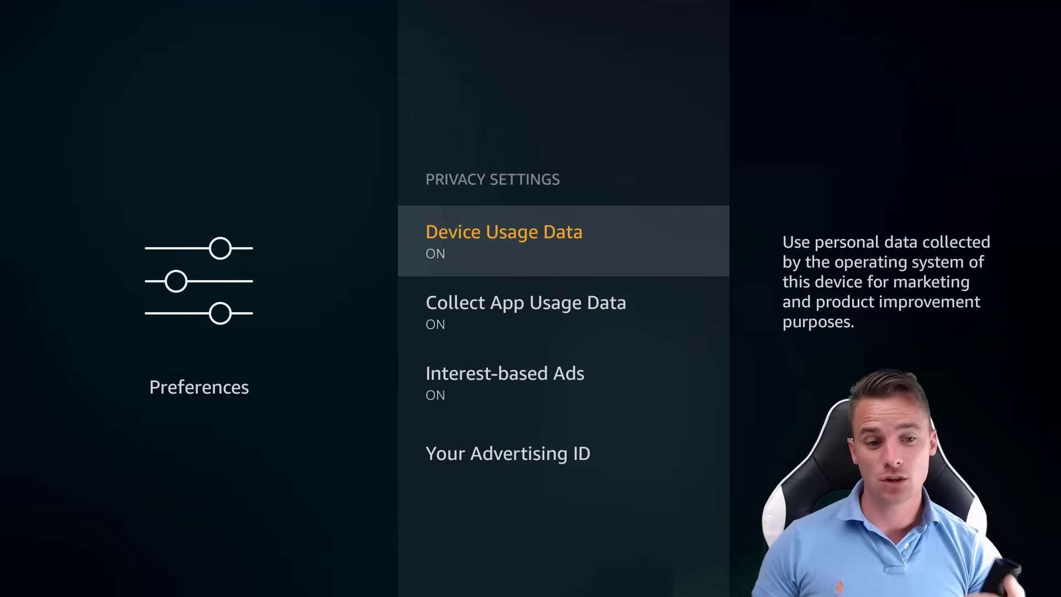
- Turn off Device Usage Data, Collect App Usage Data and Interest-based Ads
key("Return")
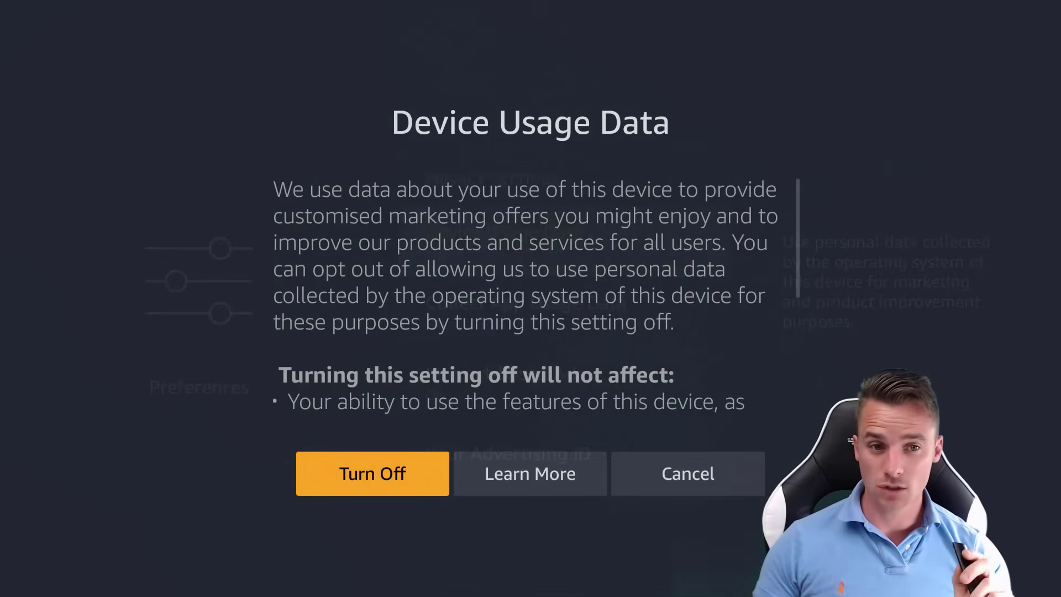
key("Return")
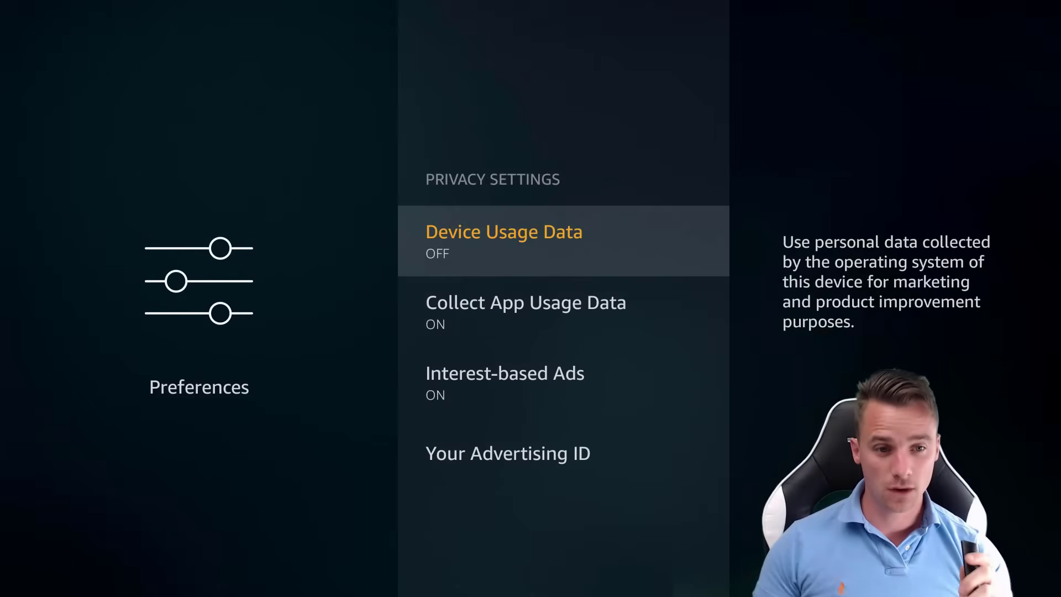
key("Down")
key("Return")
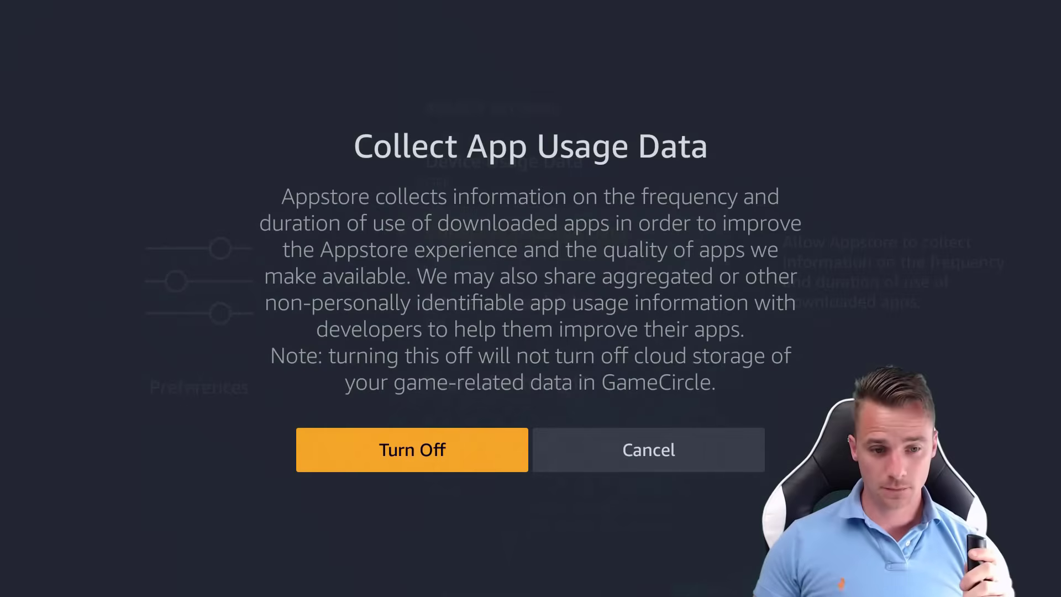
key("Return")
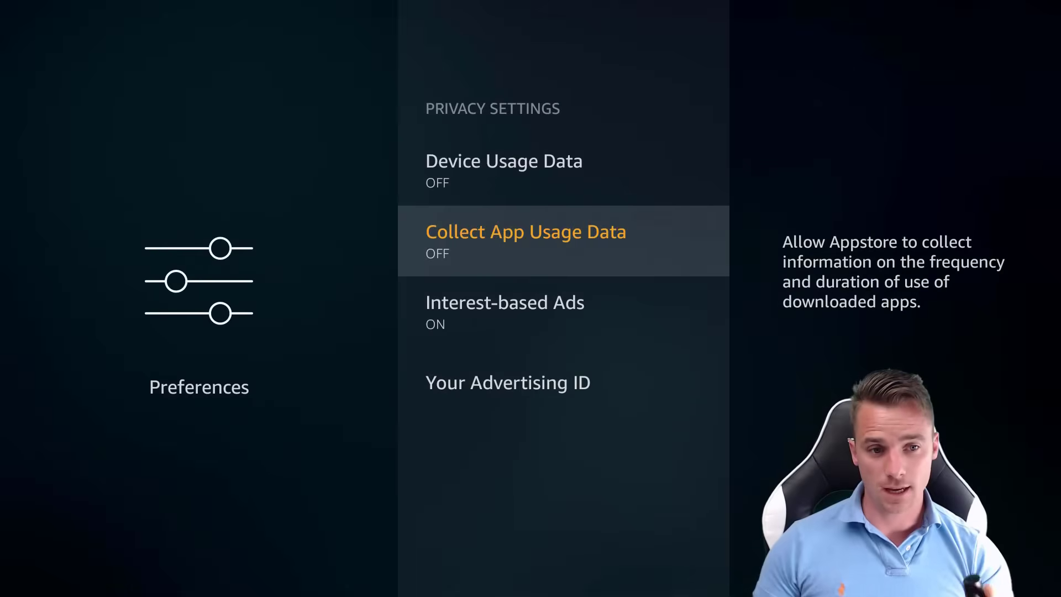
key("Down")
key("Return")
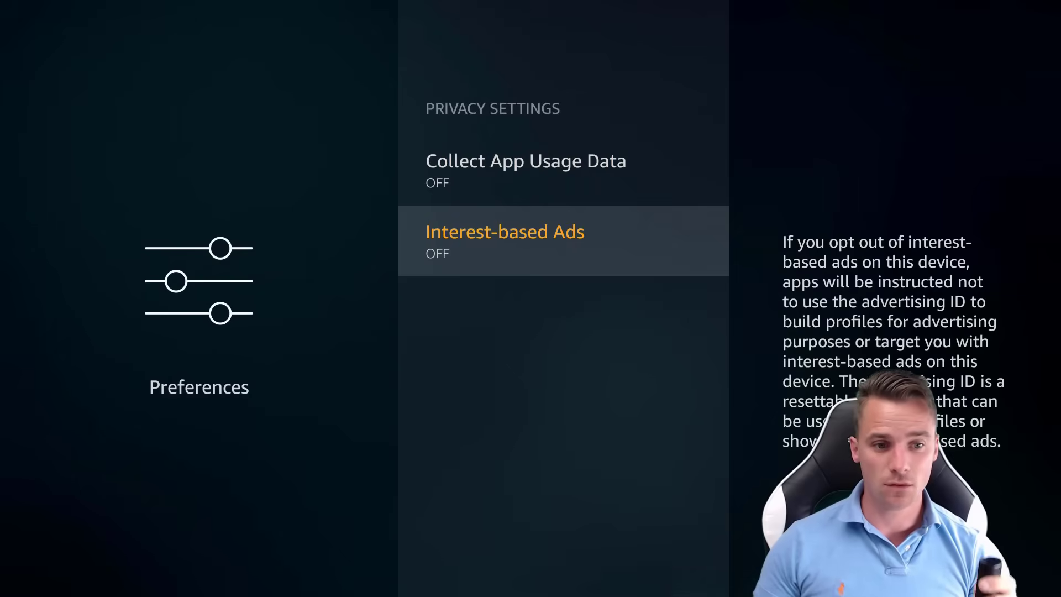
key("Escape")
key("Down")
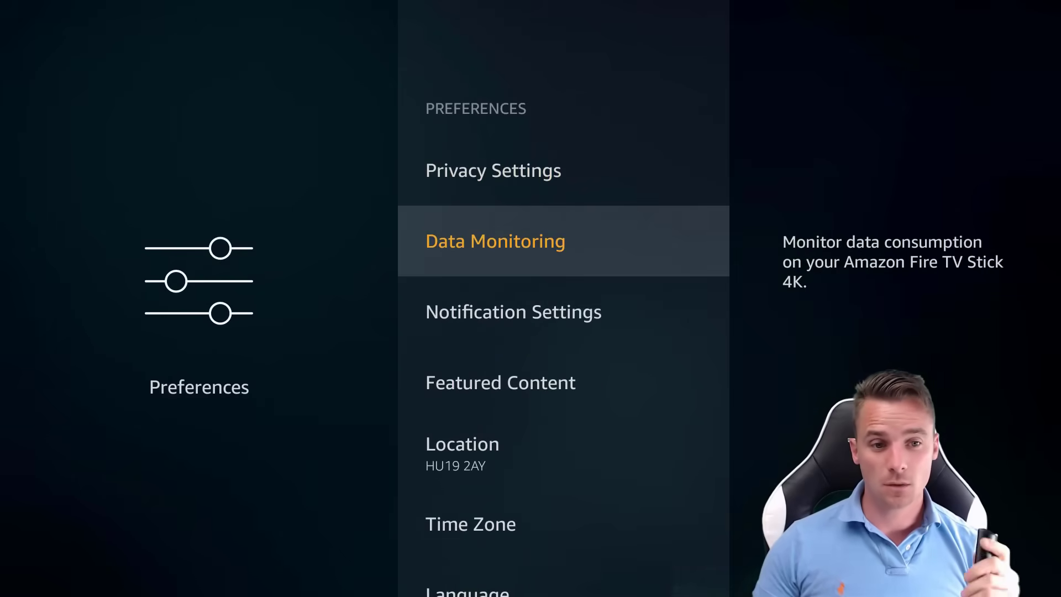
- Check Data Monitoring, then go to Notification Settings > App Notifications
key("Return")
key("Escape")
key("Down")
key("Return")
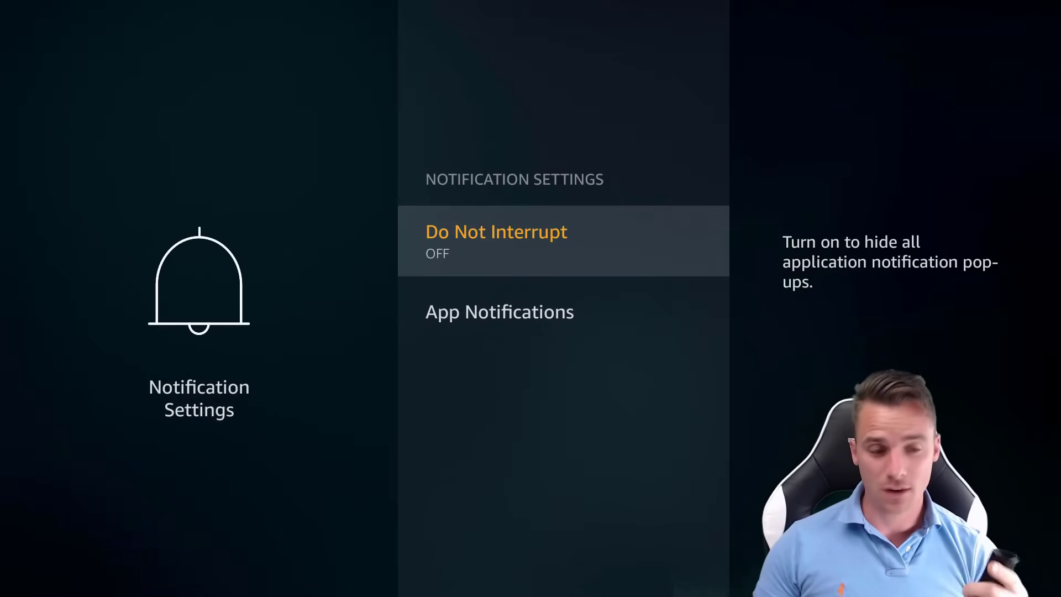
key("Down")
key("Return")
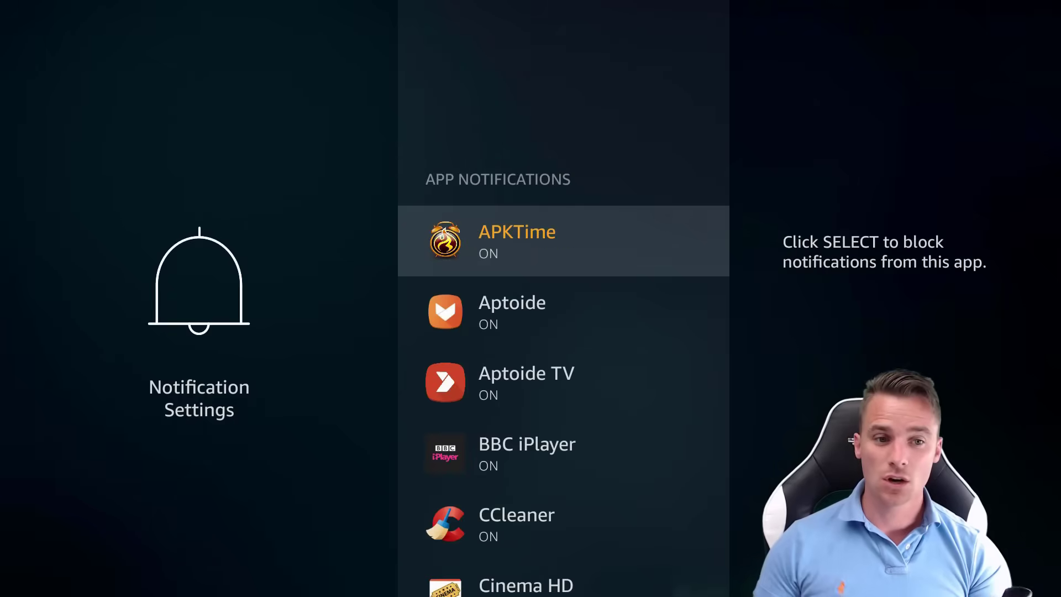
- Block notifications for the apps from Aptoide, BBC iPlayer and CCleaner down through Firefox
key("Down")
key("Return")
key("Down")
key("Return")
key("Down")
key("Return")
key("Down")
key("Return")
key("Down")
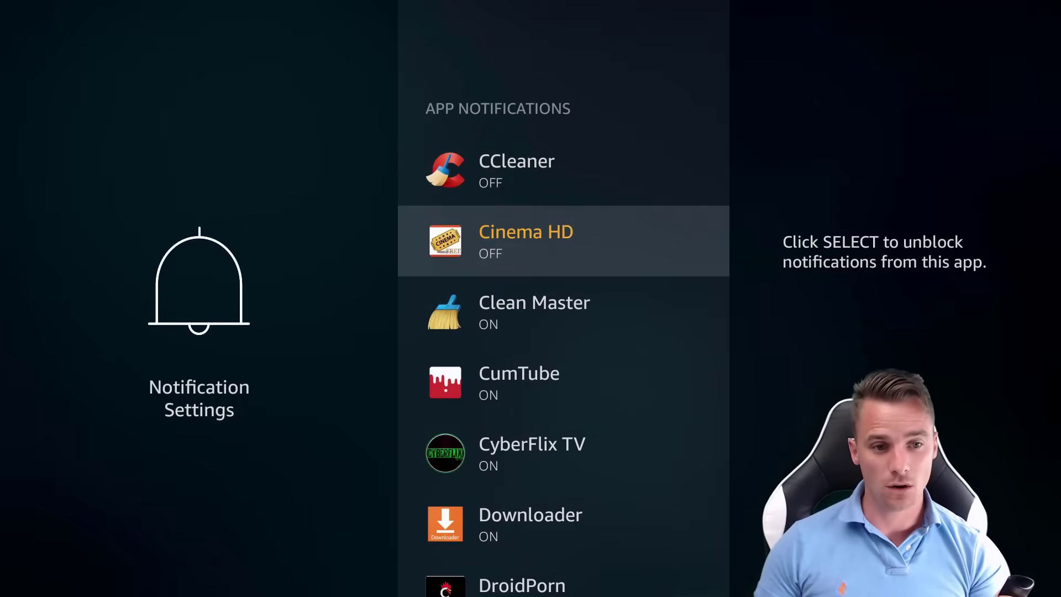
key("Down")
key("Return")
key("Down")
key("Return")
key("Down")
key("Return")
key("Down")
key("Return")
key("Down")
key("Return")
key("Down")
key("Return")
key("Down")
key("Return")
key("Down")
key("Return")
- Block notifications for the remaining apps, from IPTV Smarters Pro and ITV Hub through YouTube
key("Down")
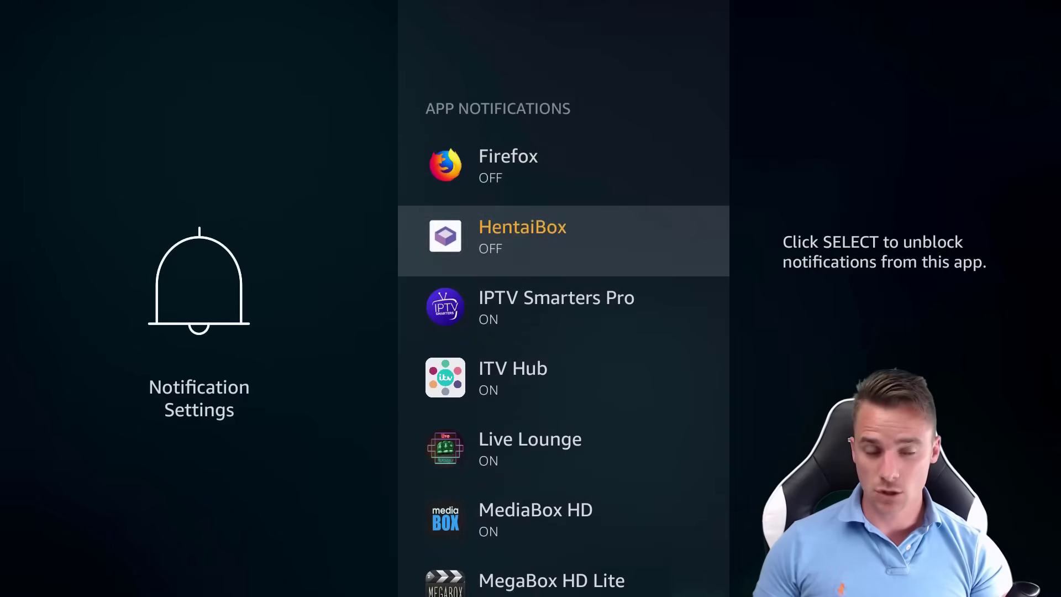
key("Return")
key("Down")
key("Return")
key("Down")
key("Return")
key("Down")
key("Return")
key("Down")
key("Return")
key("Down")
key("Return")
key("Down")
key("Return")
key("Down")
key("Return")
key("Down")
key("Return")
key("Down")
key("Return")
key("Down")
key("Return")
key("Down")
key("Return")
key("Down")
key("Return")
key("Down")
key("Return")
key("Down")
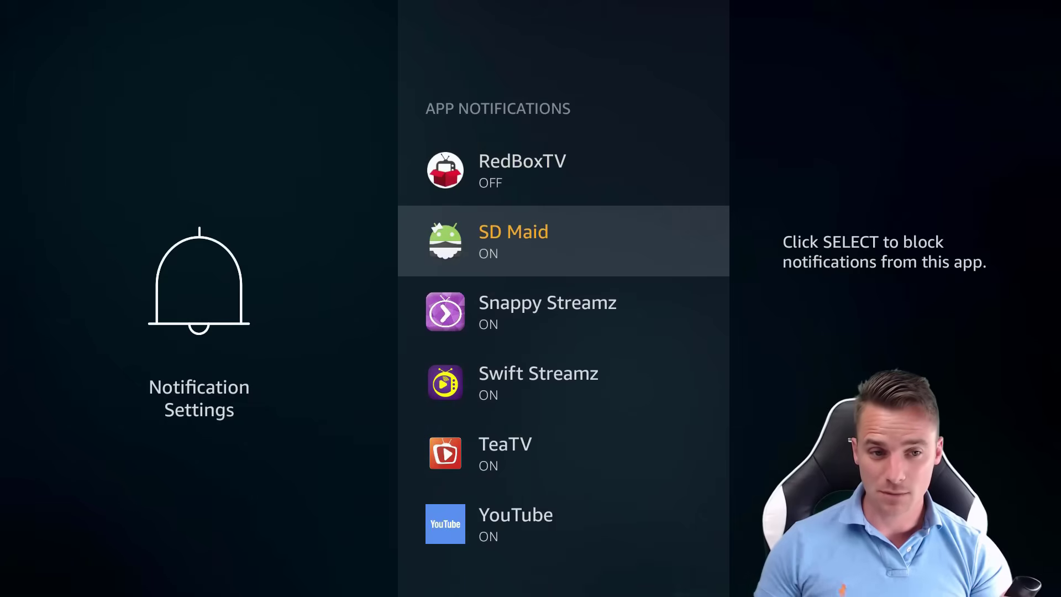
key("Return")
key("Down")
key("Return")
key("Down")
key("Return")
key("Down")
key("Return")
key("Down")
key("Return")
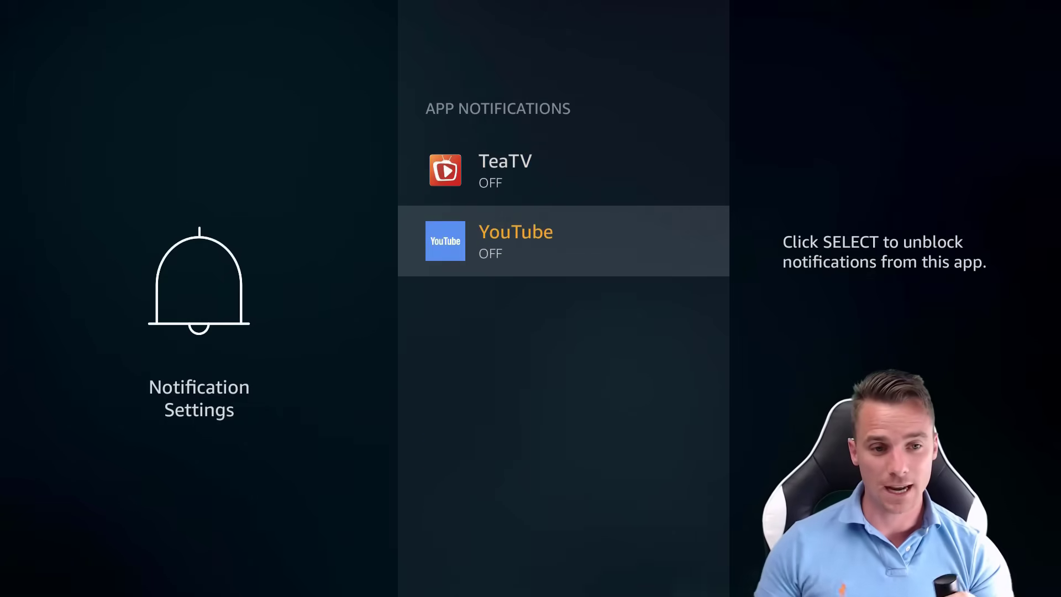
key("Escape")
key("Escape")
key("Down")
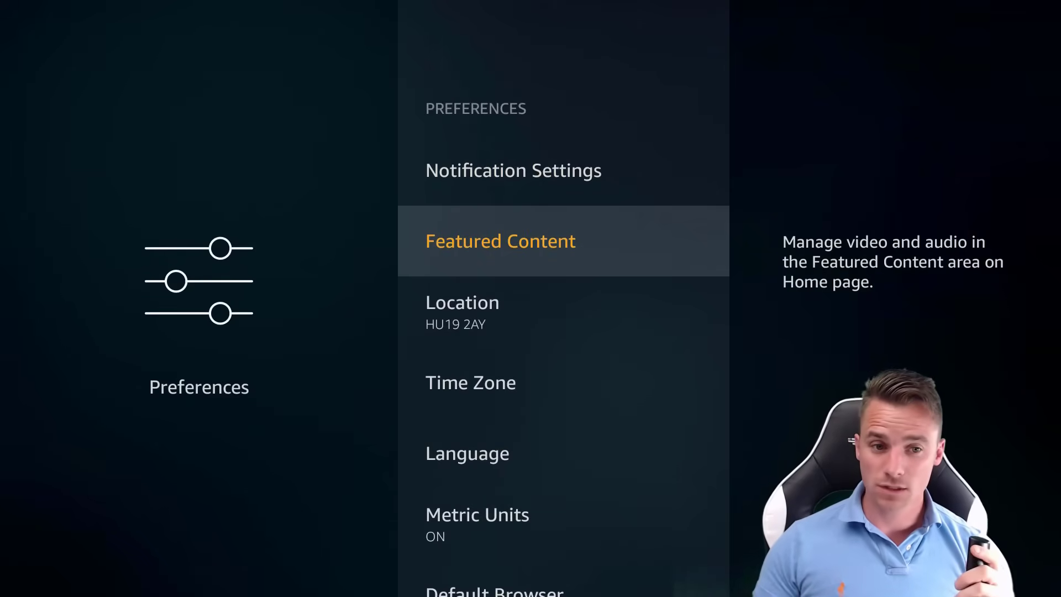
- Set Featured Content's Allow Video Autoplay and Allow Audio Autoplay to OFF, then return to Settings
key("Return")
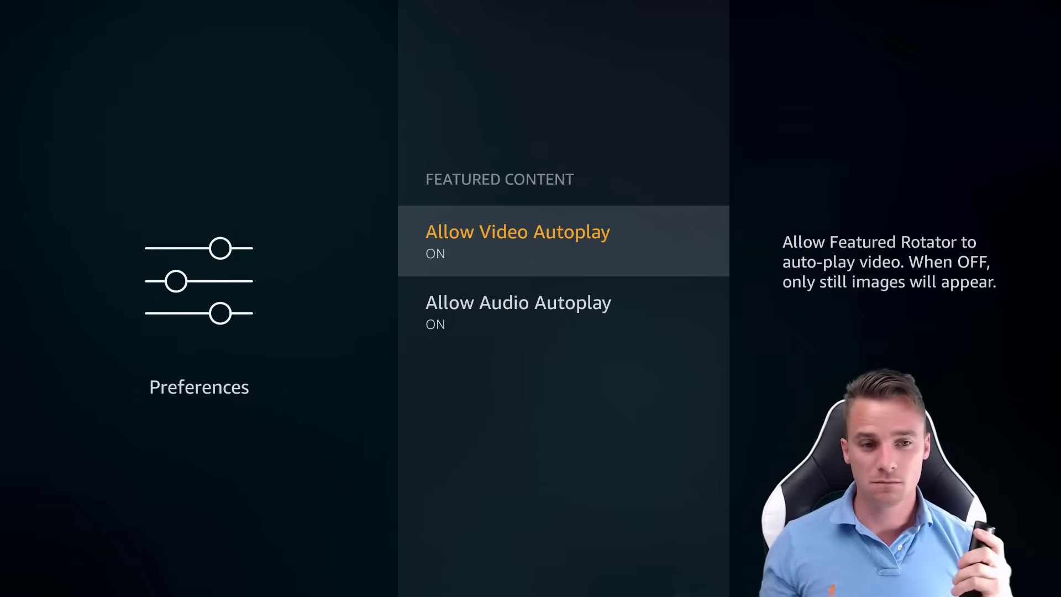
key("Return")
key("Down")
key("Return")
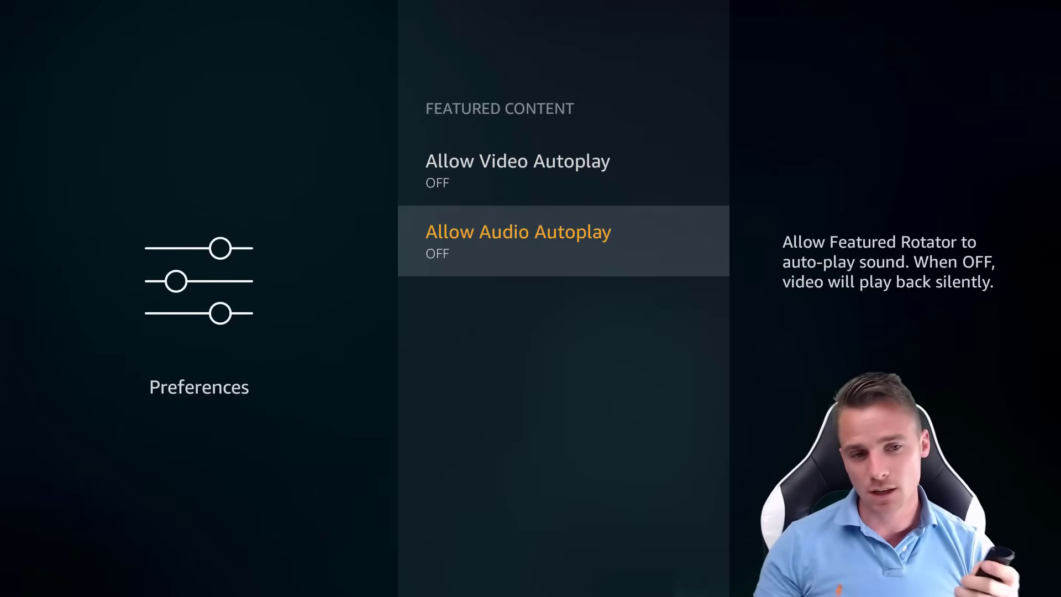
key("Escape")
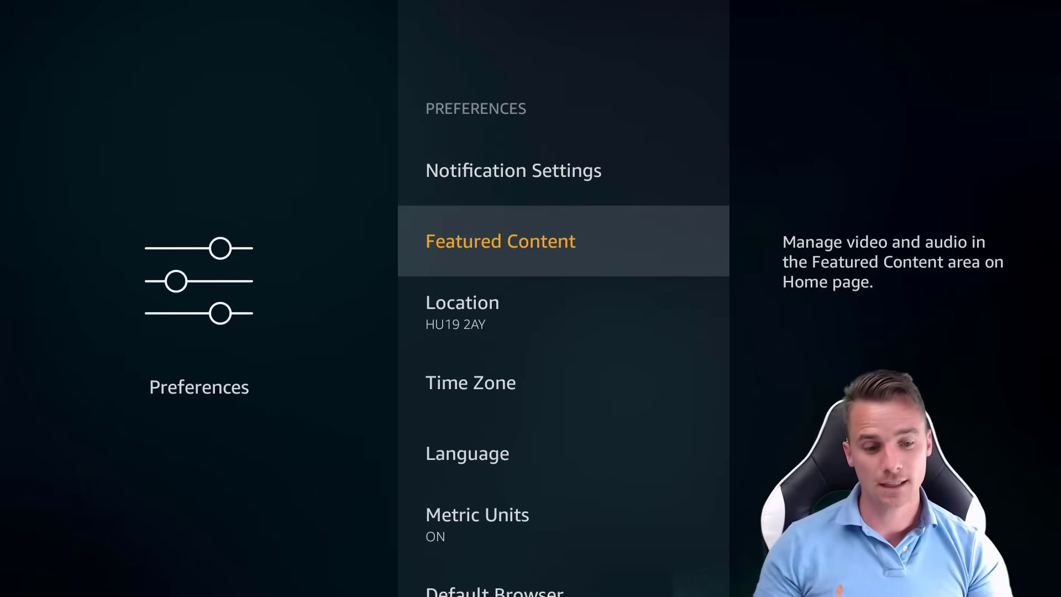
key("Escape")
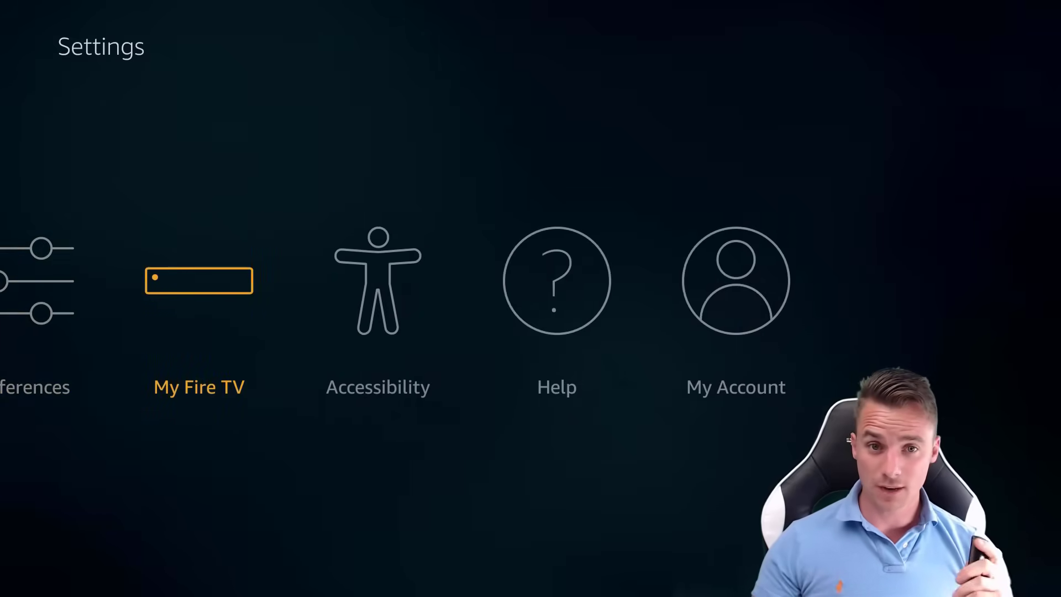
- In My Fire TV > Developer Options, enable ADB Debugging and Apps from Unknown Sources
key("Return")
key("Down")
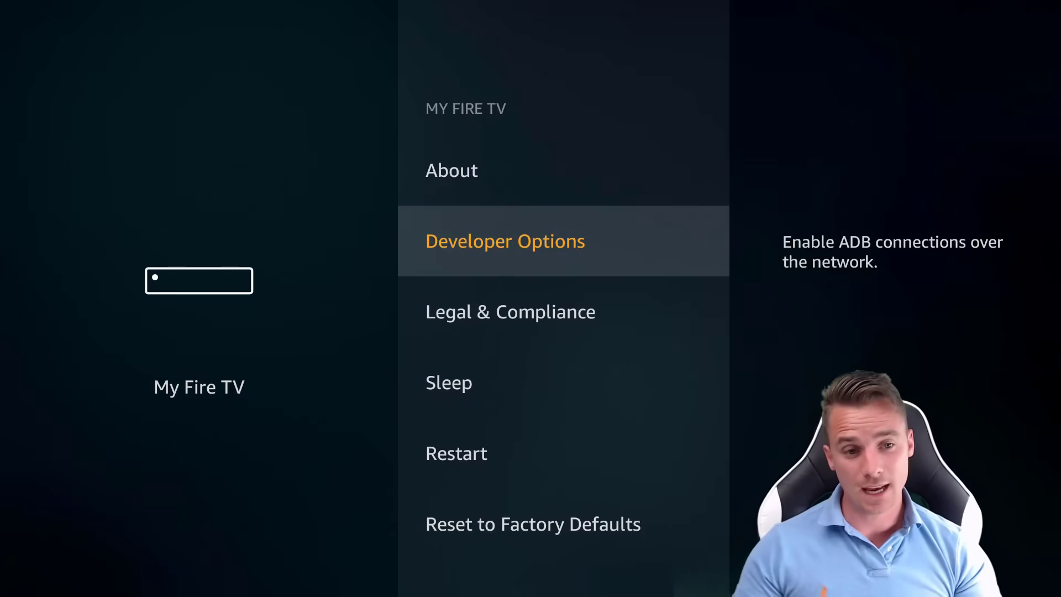
key("Return")
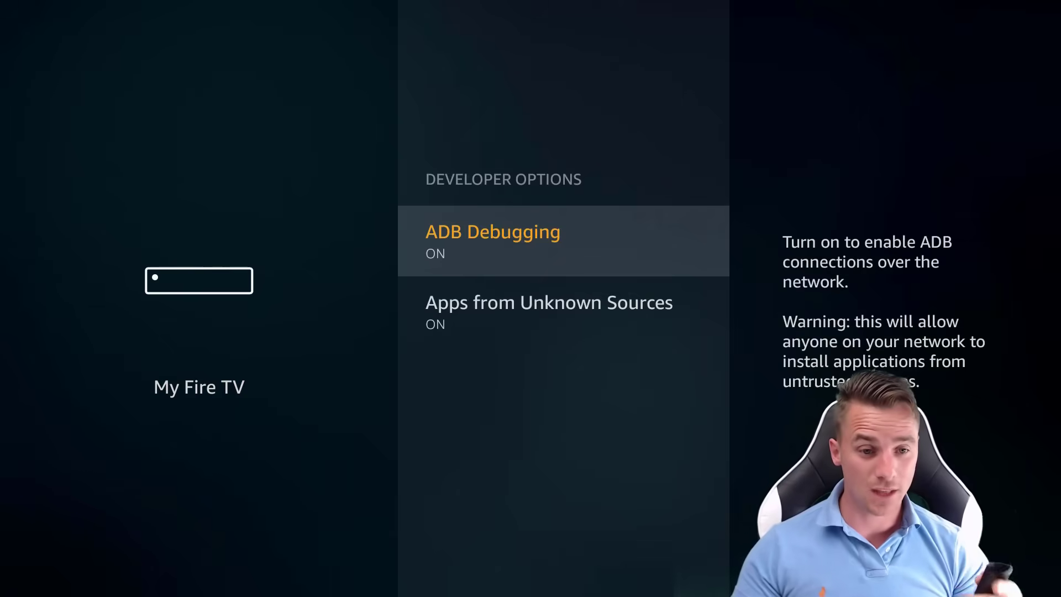
key("Down")
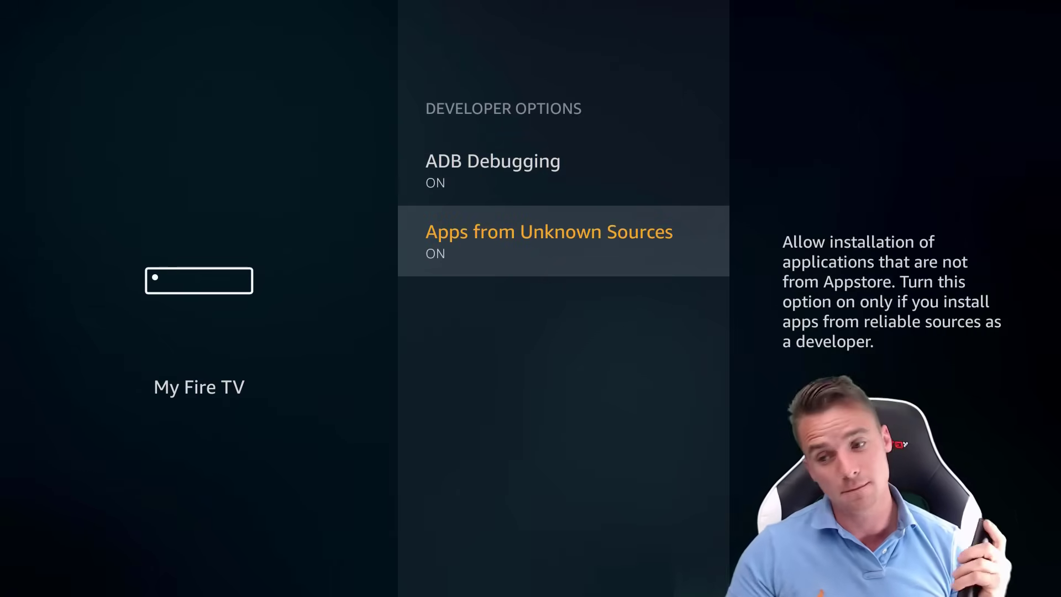
key("Escape")
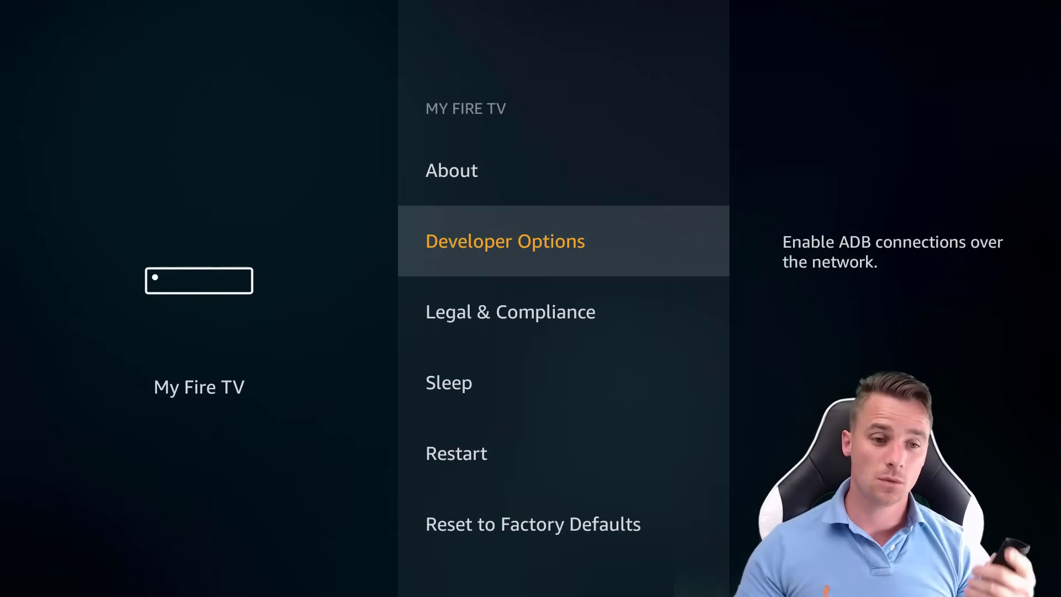
key("Escape")
- Go Home and enter 'Dow' in Search with the on-screen keyboard
key("Left")
key("Left")
key("Left")
key("Left")
key("Left")
key("Left")
key("Left")
key("Left")
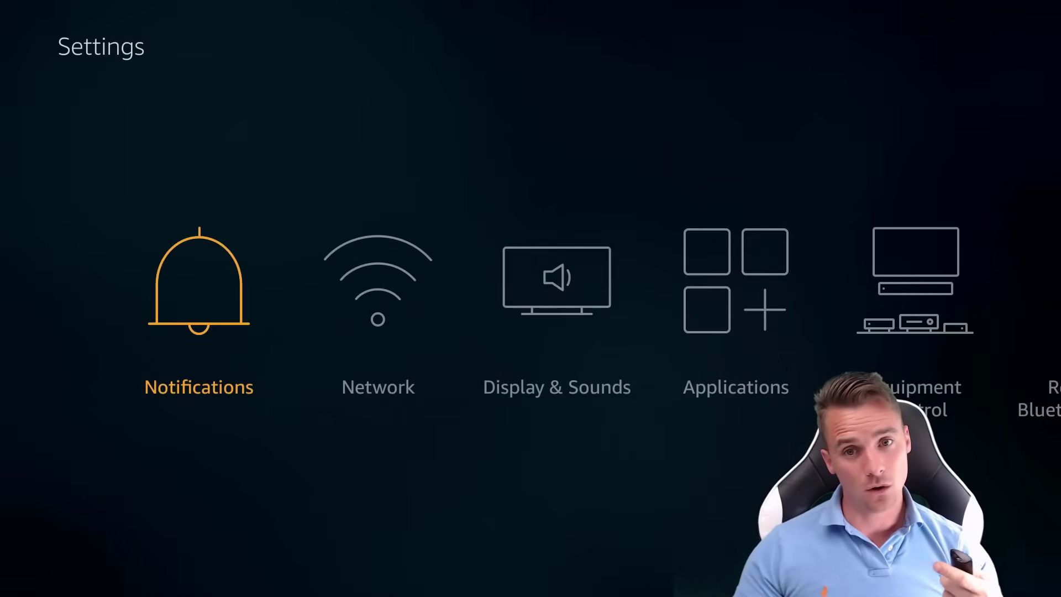
key("Up")
key("Home")
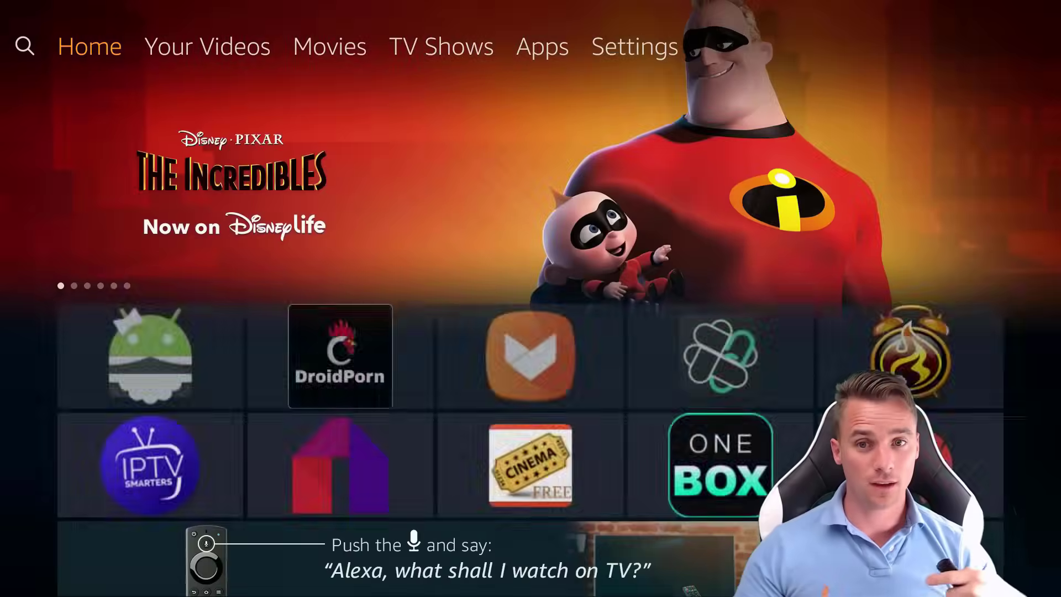
key("Return")
key("Down")
key("Right")
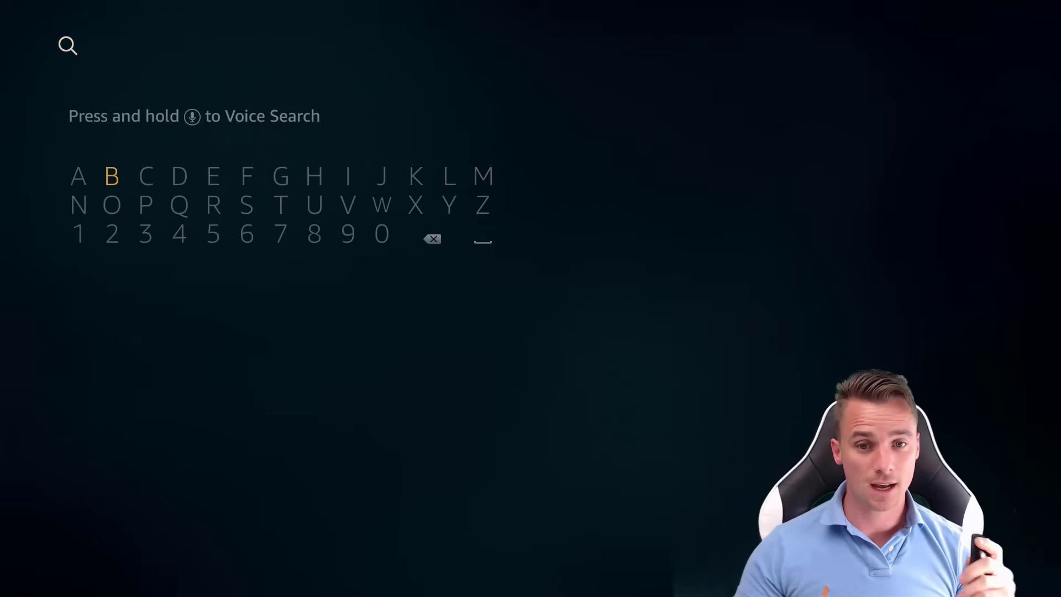
key("Right")
key("Right")
key("Return")
key("Down")
key("Left")
key("Left")
key("Return")
key("Left")
key("Left")
key("Left")
key("Left")
key("Left")
key("Return")
- Pick the Downloader suggestion and select the Downloader app result
key("Down")
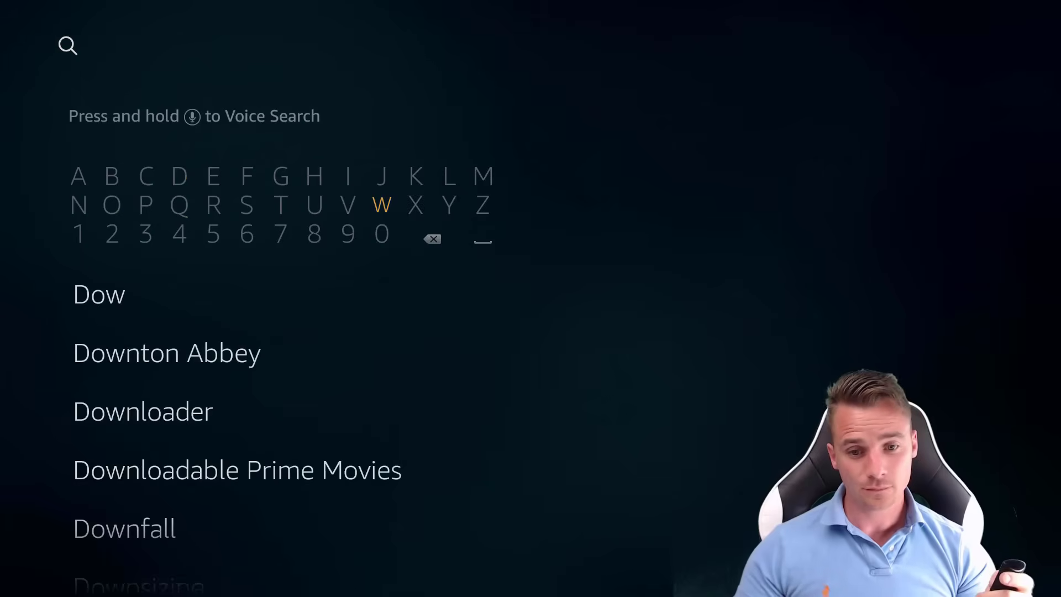
key("Down")
key("Down")
key("Down")
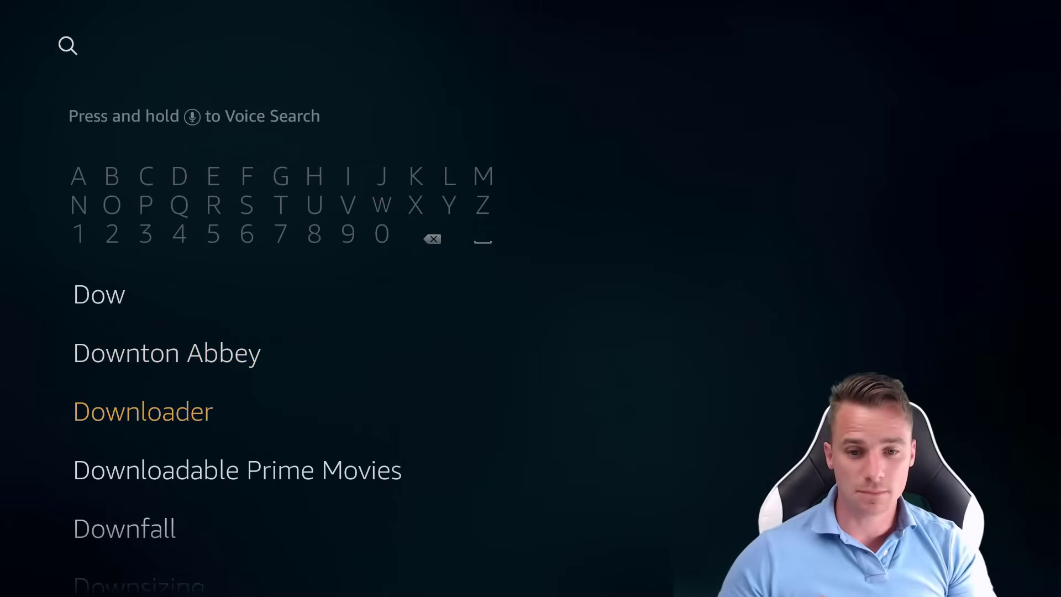
key("Return")
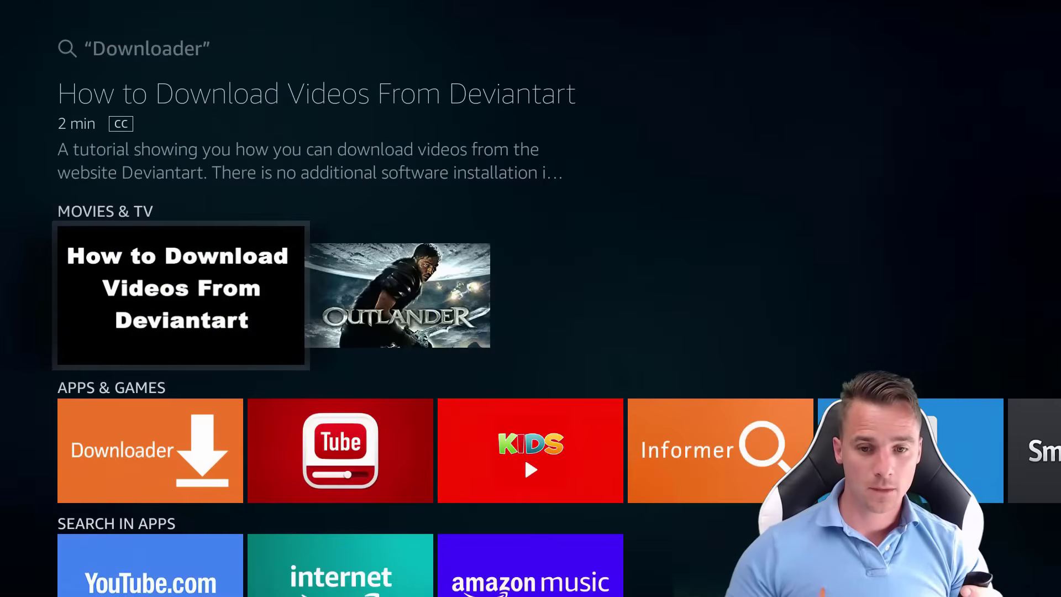
key("Down")
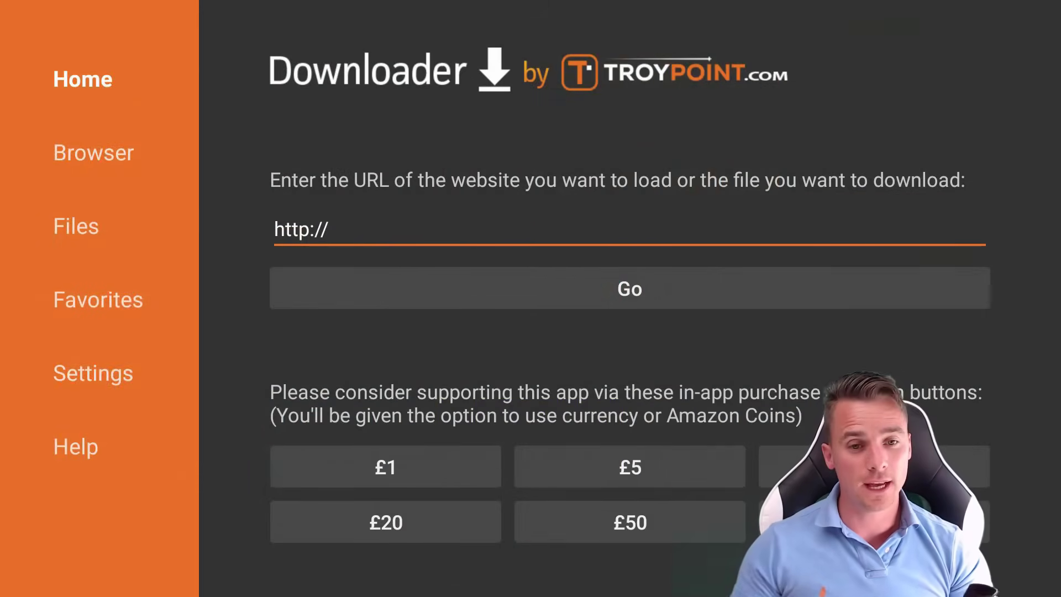
- Enter the address get.filelinked.com in Downloader's URL box using the on-screen keyboard
key("Return")
key("Down")
key("Right")
key("Right")
key("Right")
key("Right")
key("Right")
key("Right")
key("Up")
key("Return")
key("Left")
key("Left")
key("Return")
key("Down")
key("Right")
key("Right")
key("Right")
key("Right")
key("Right")
key("Return")
key("Down")
key("Left")
key("Return")
key("Left")
key("Left")
key("Left")
key("Up")
key("Up")
key("Return")
key("Right")
key("Right")
key("Right")
key("Return")
key("Down")
key("Left")
key("Left")
key("Left")
key("Left")
key("Left")
key("Left")
key("Left")
key("Return")
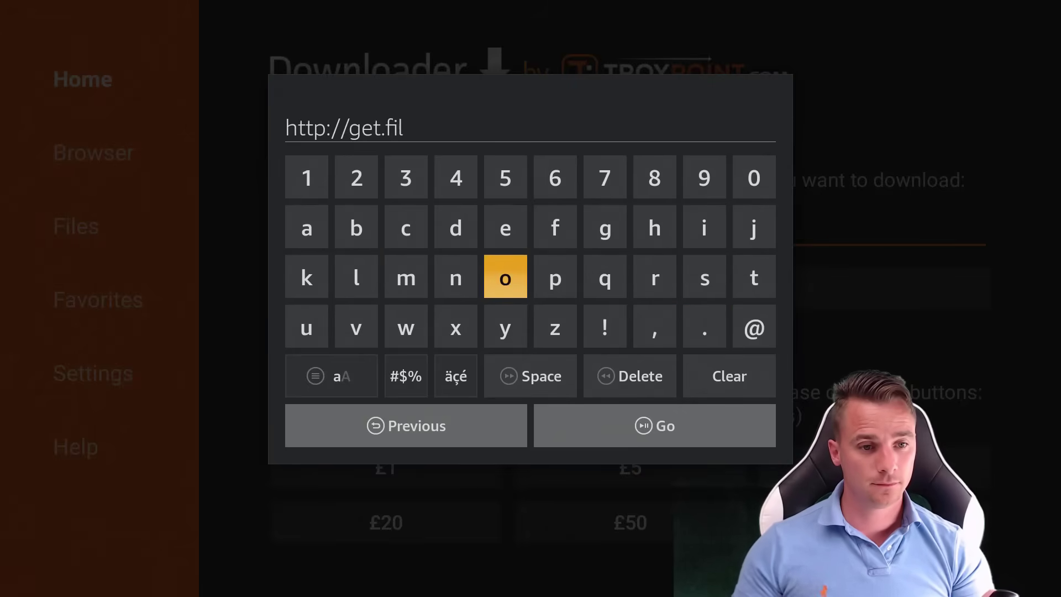
key("Right")
key("Right")
key("Right")
key("Up")
key("Return")
key("Down")
key("Down")
key("Left")
key("Left")
key("Up")
key("Return")
key("Right")
key("Right")
key("Right")
key("Right")
key("Right")
key("Right")
key("Right")
key("Up")
key("Return")
key("Down")
key("Left")
key("Left")
key("Left")
key("Left")
key("Left")
key("Return")
key("Left")
key("Left")
key("Left")
key("Return")
key("Right")
key("Right")
key("Right")
key("Right")
key("Up")
key("Return")
key("Left")
key("Return")
key("Down")
key("Down")
key("Right")
key("Right")
key("Right")
key("Right")
key("Right")
key("Return")
key("Left")
key("Left")
key("Left")
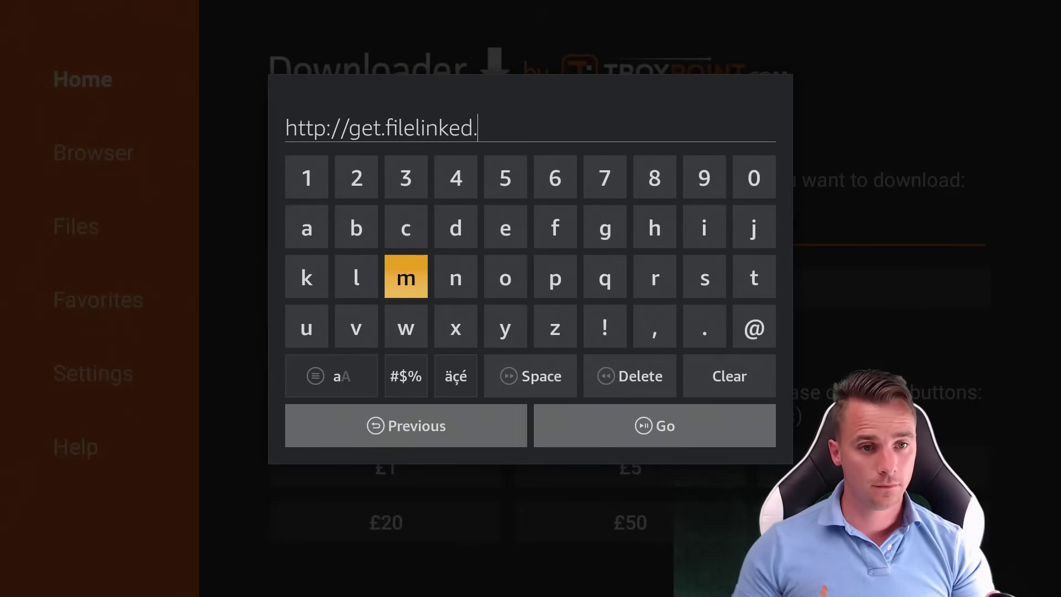
key("Left")
key("Up")
key("Return")
key("Down")
key("Right")
key("Right")
key("Return")
key("Left")
key("Left")
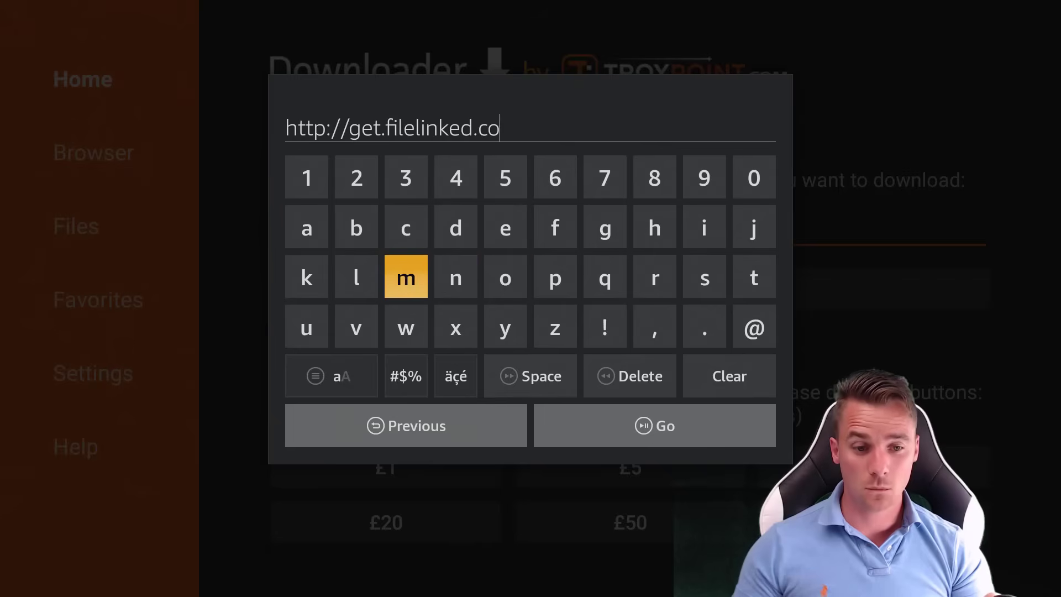
- Submit the address to start downloading the Filelinked installer
key("Return")
key("Down")
key("Down")
key("Right")
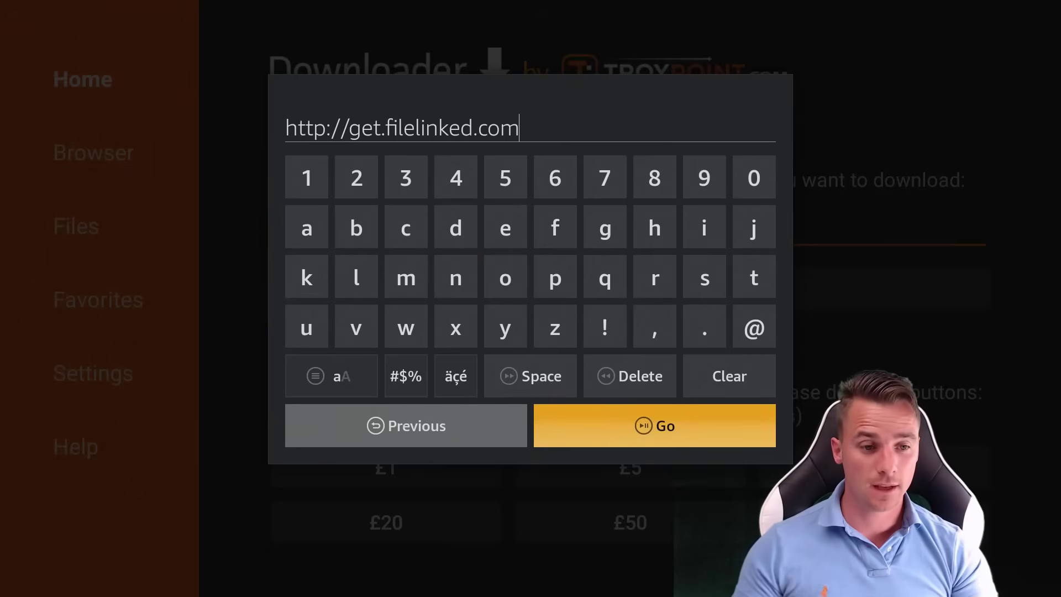
key("Return")
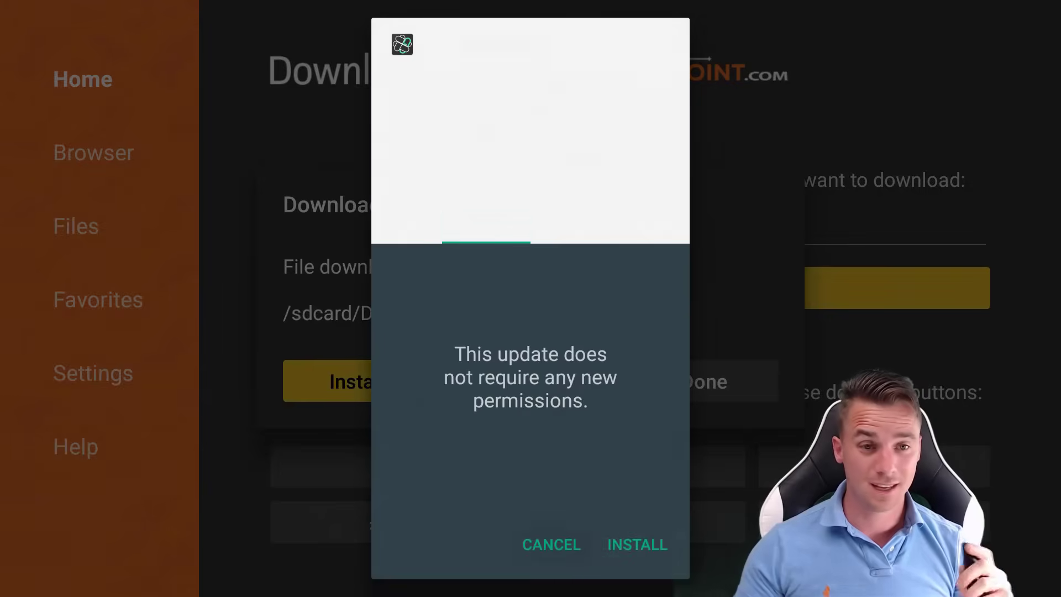
- Install Filelinked, then load the APK store for the entered code
key("Return")
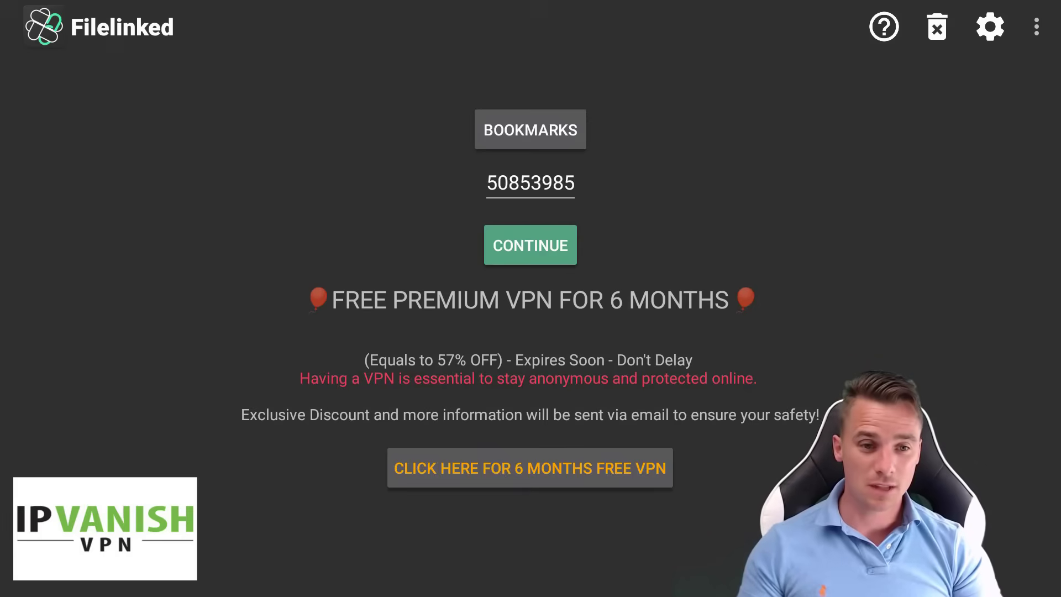
key("Return")
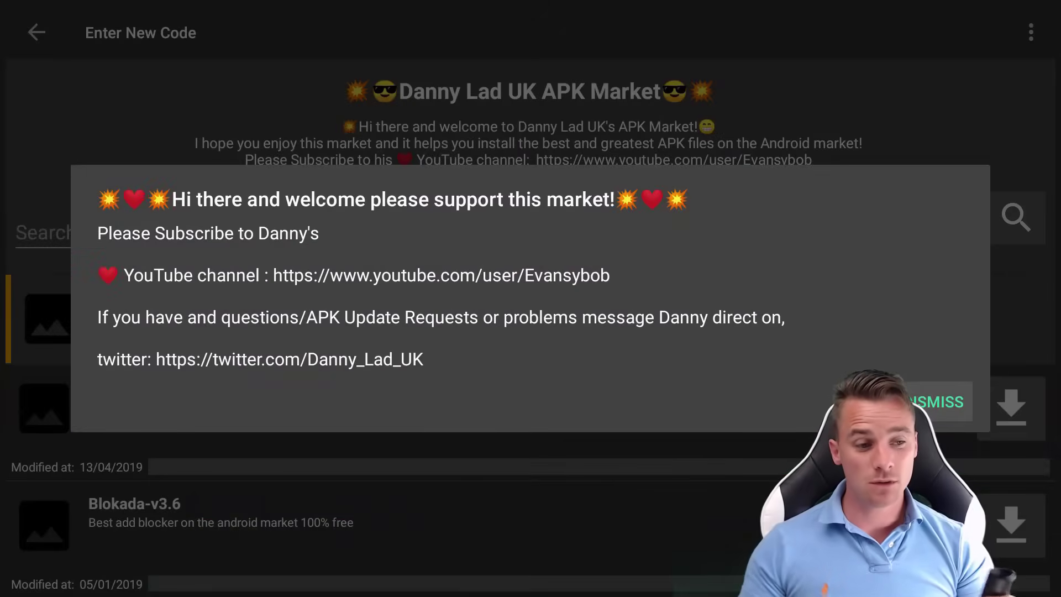
- Dismiss the welcome and newsletter popups and download SD Maid Pro 4.14.9
key("Return")
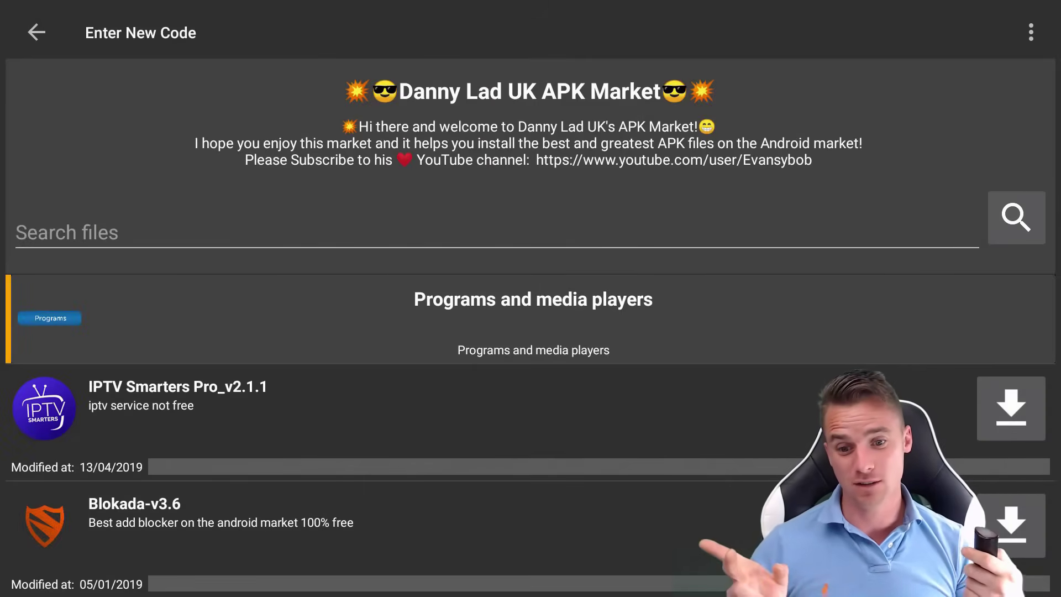
key("Down")
key("Down")
key("Down")
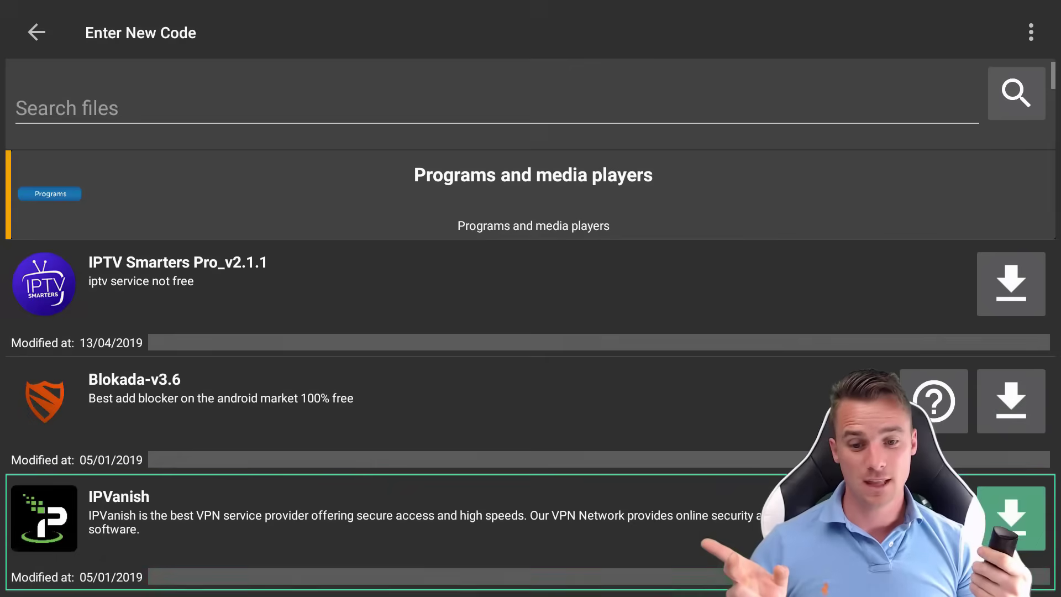
key("Down")
key("Down")
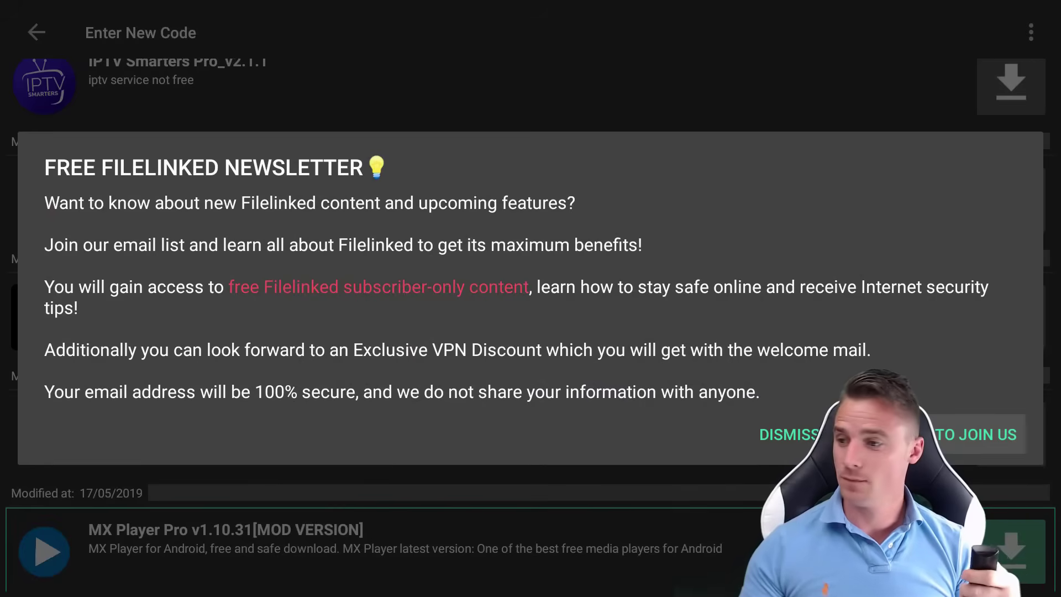
key("Left")
key("Return")
key("Up")
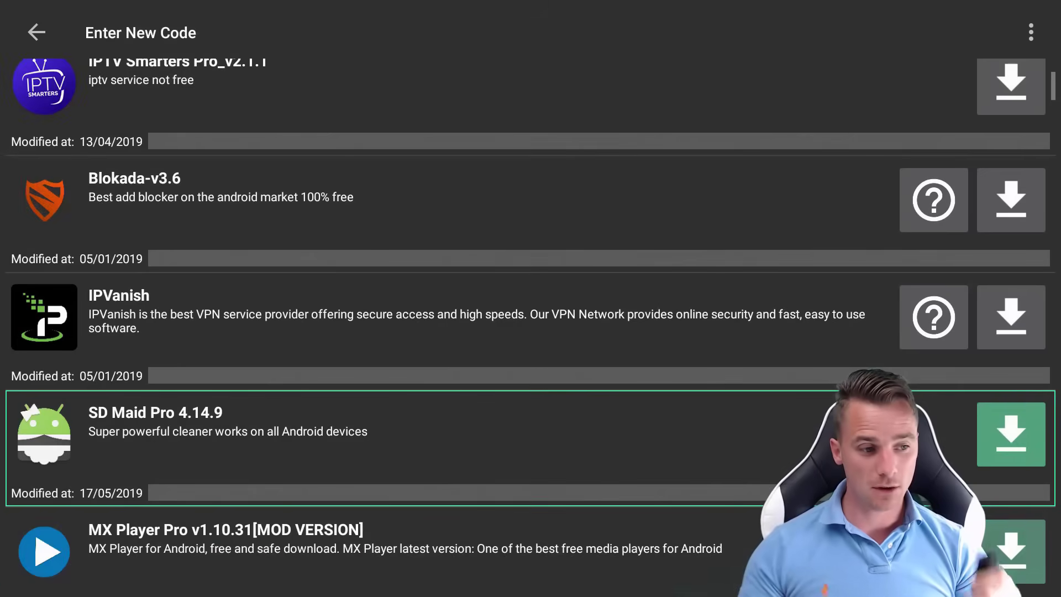
key("Return")
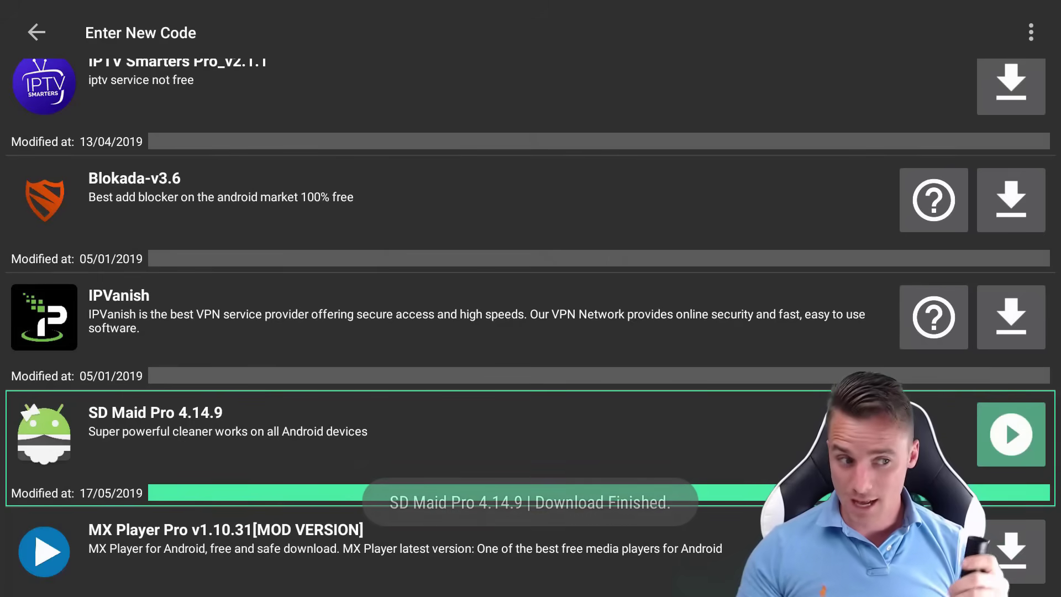
- Install the downloaded SD Maid Pro and launch it
key("Return")
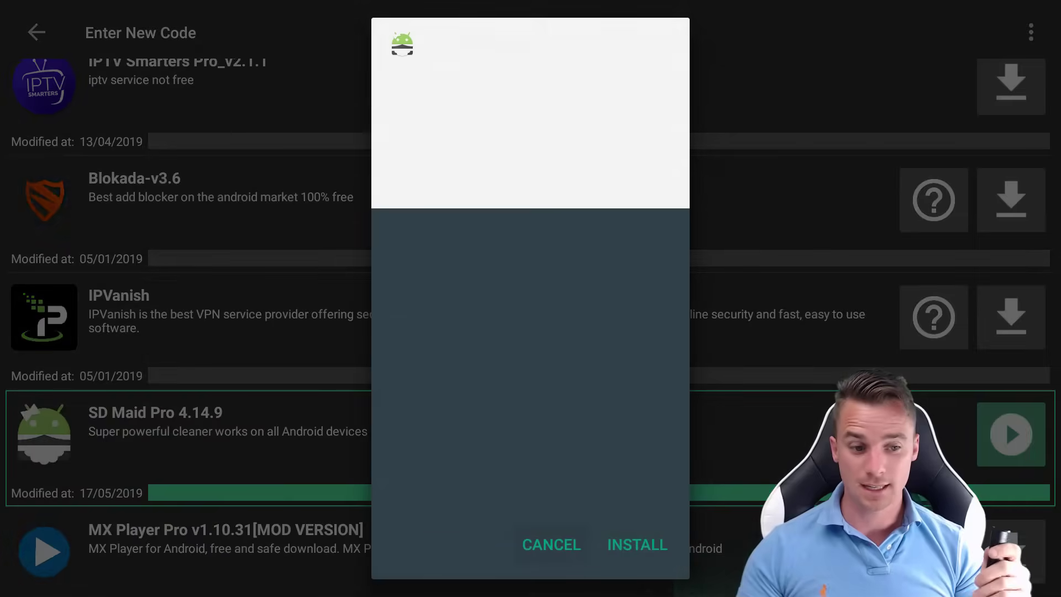
key("Return")
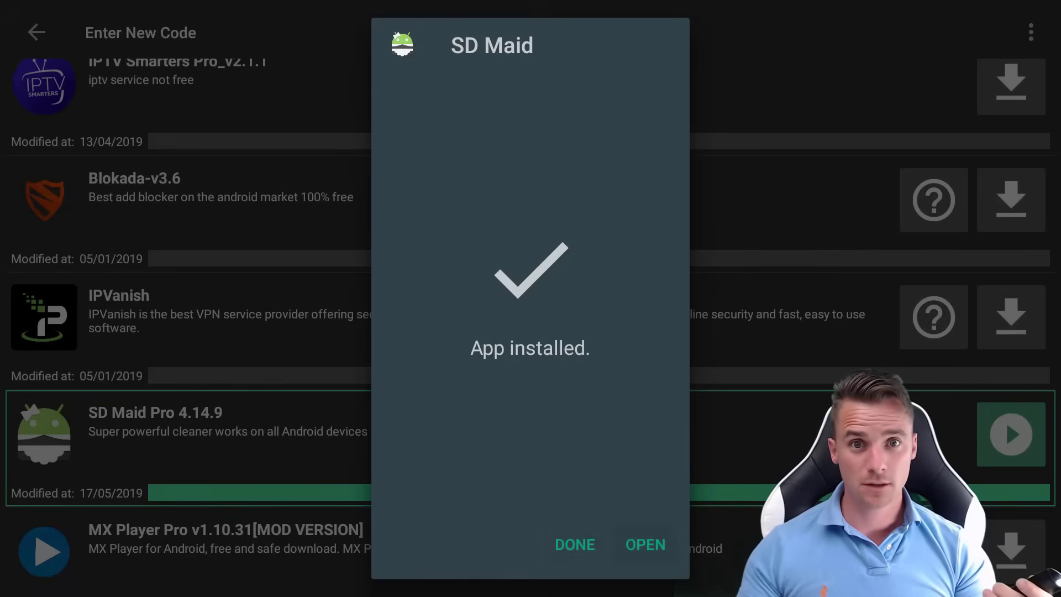
key("Return")
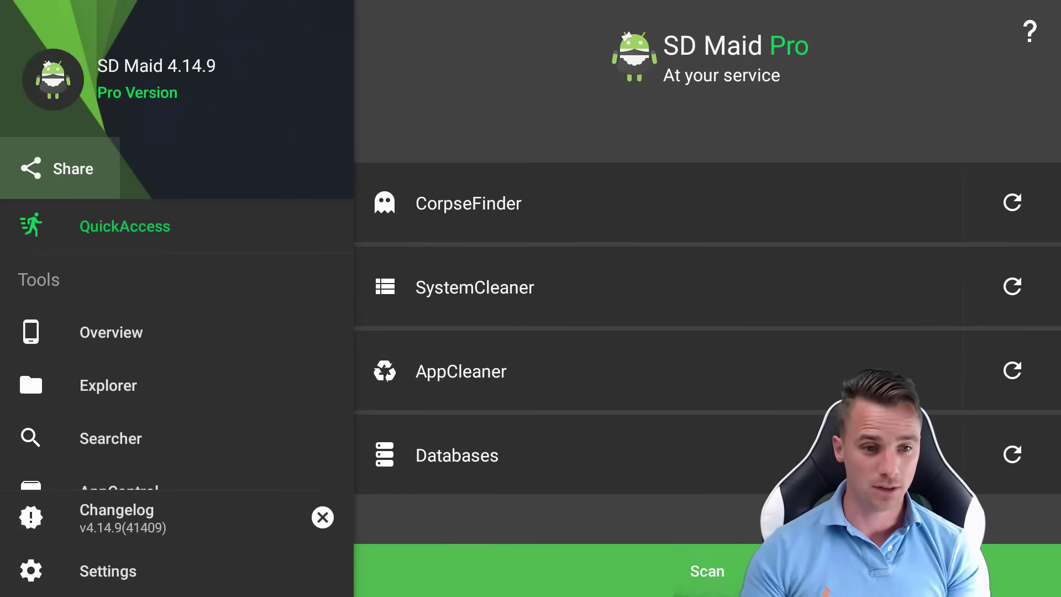
- Close the share options and move focus into SD Maid's list of cleaning tools
key("Return")
key("Escape")
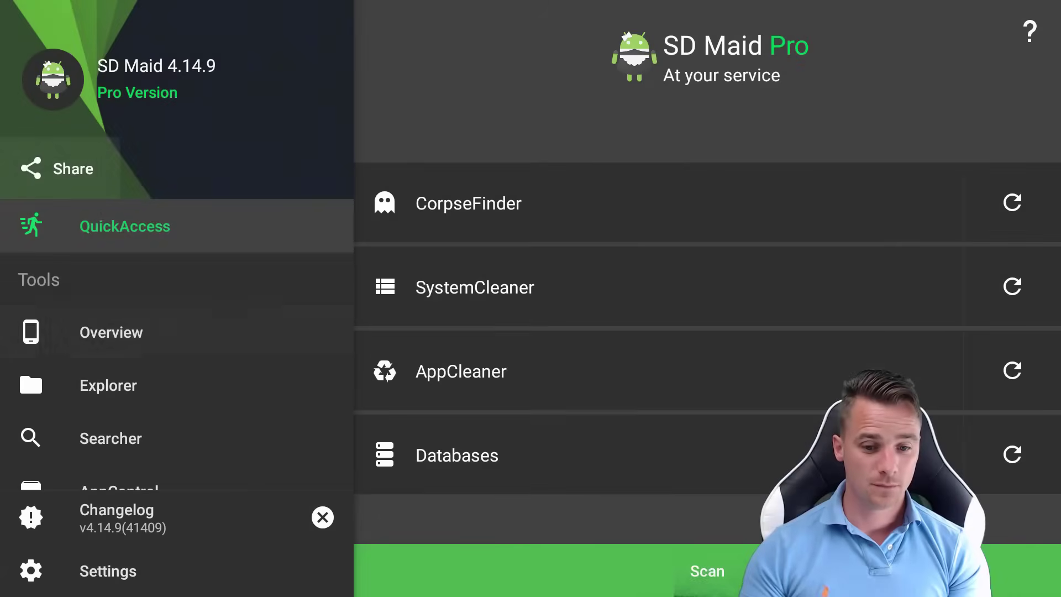
key("Down")
key("Down")
key("Down")
key("Down")
key("Down")
key("Down")
key("Right")
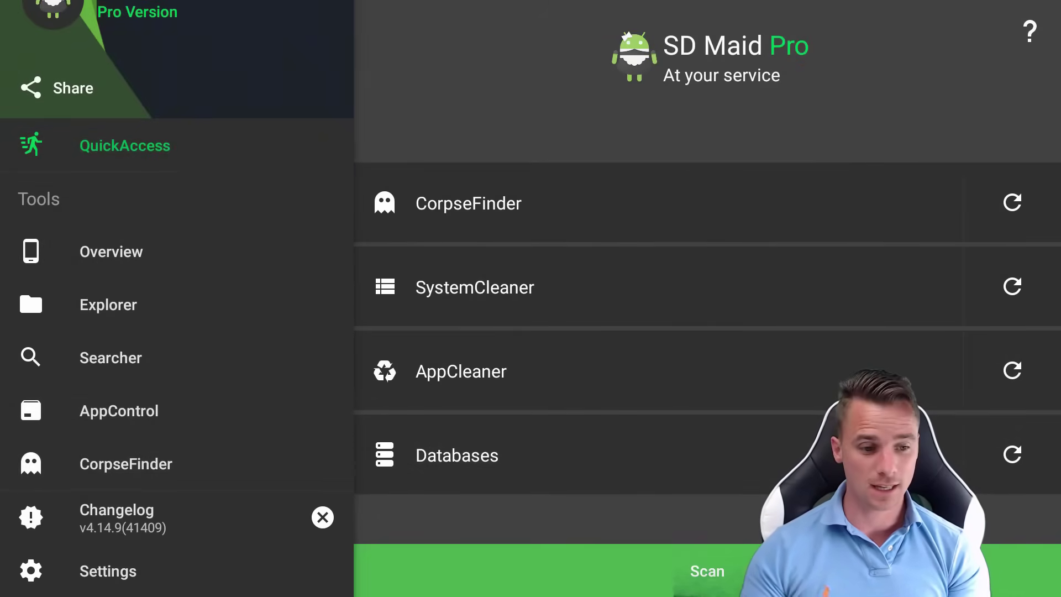
- Start the QuickAccess scan, advance through setup and allow SD Maid storage access
key("Return")
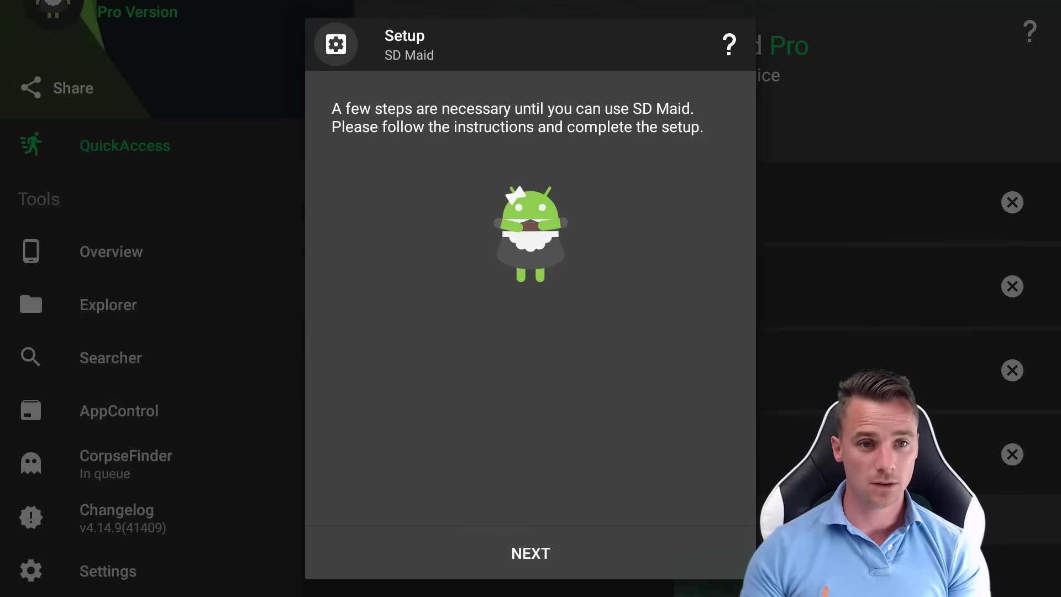
key("Down")
key("Return")
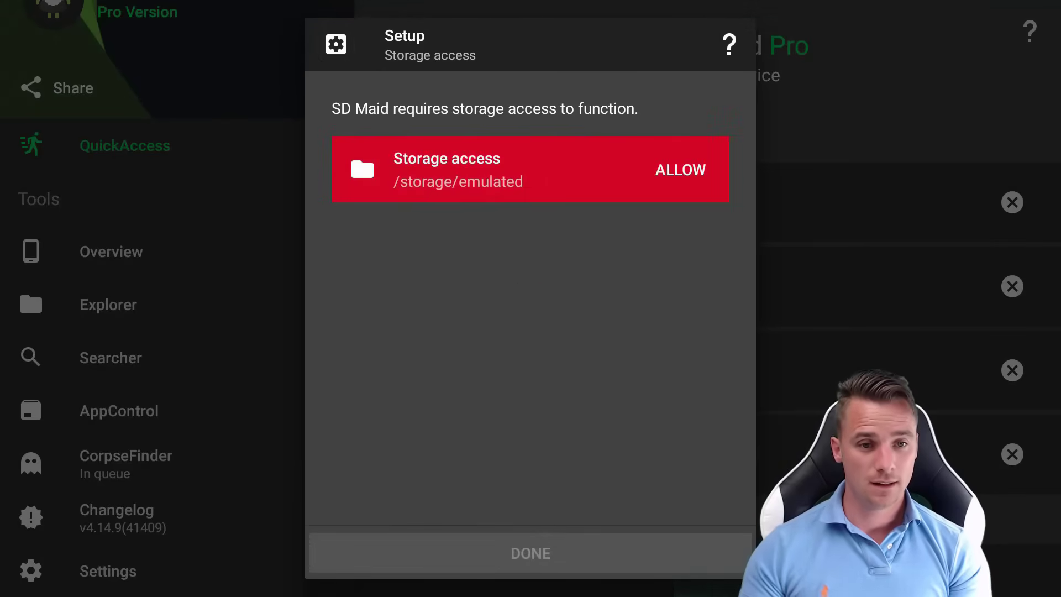
key("Return")
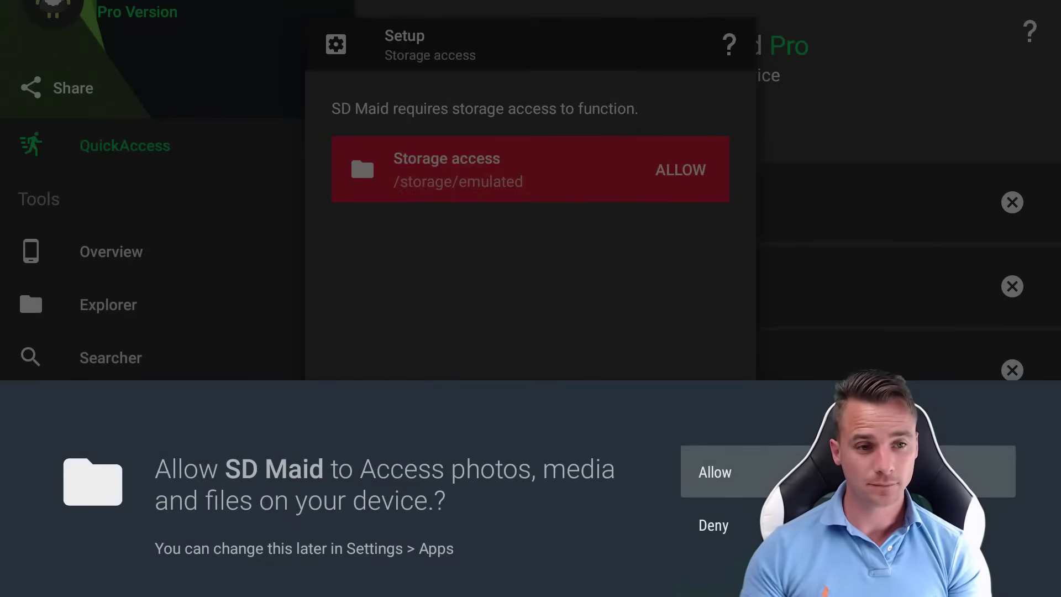
key("Return")
key("Return")
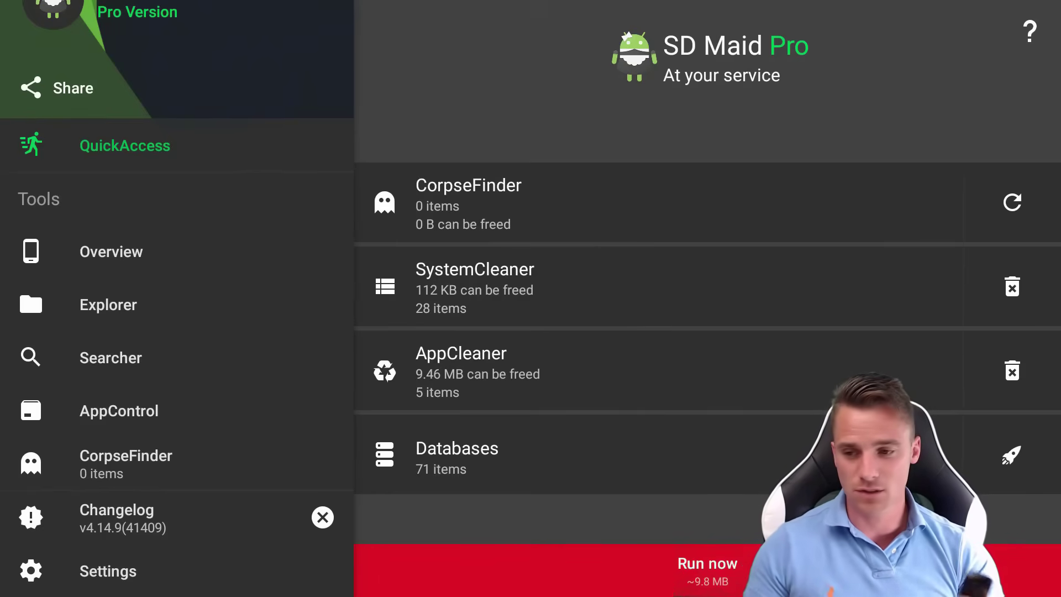
- Run the cleanup of SystemCleaner, AppCleaner and Databases results and confirm it
key("Return")
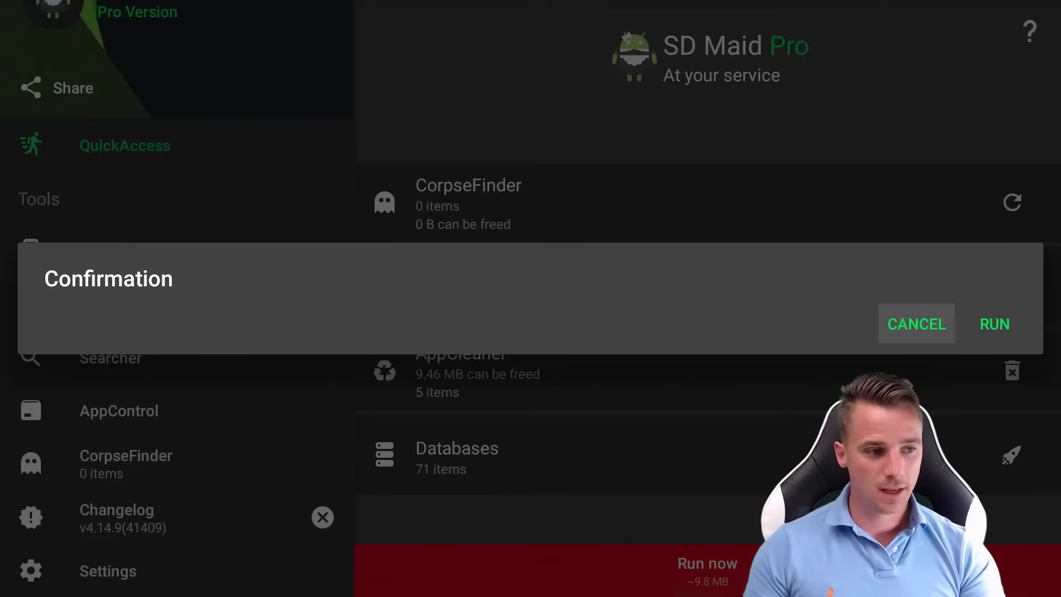
key("Right")
key("Return")
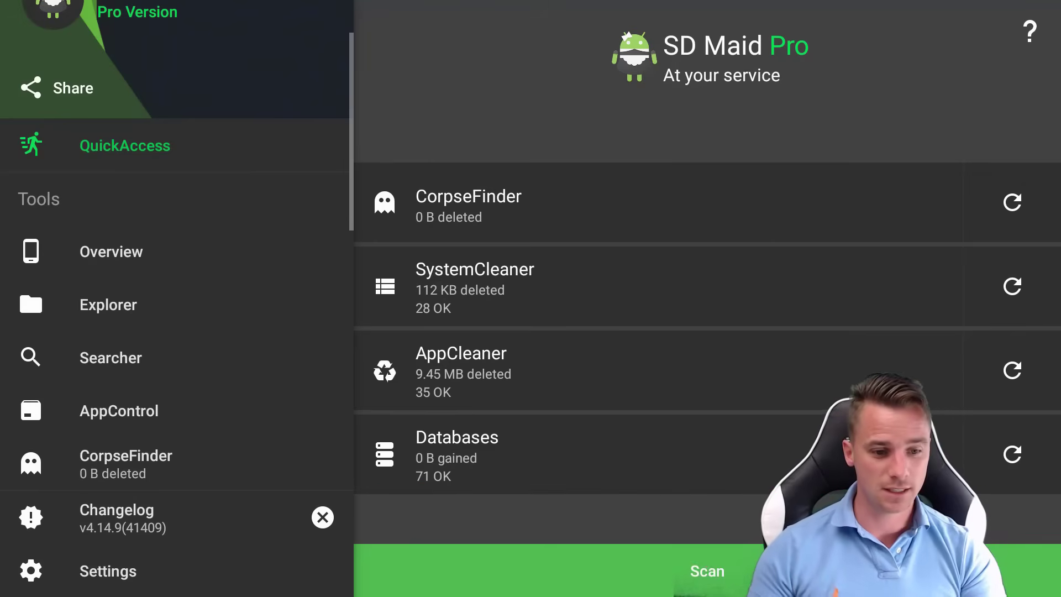
- Open AppControl and scan for installed and running apps
key("Left")
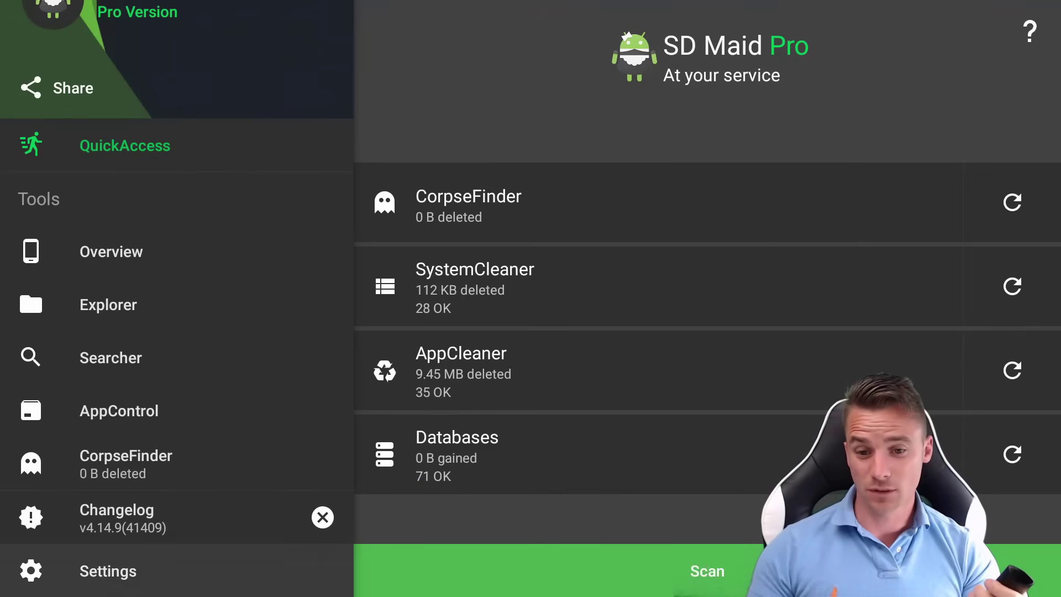
key("Up")
key("Up")
key("Up")
key("Up")
key("Down")
key("Down")
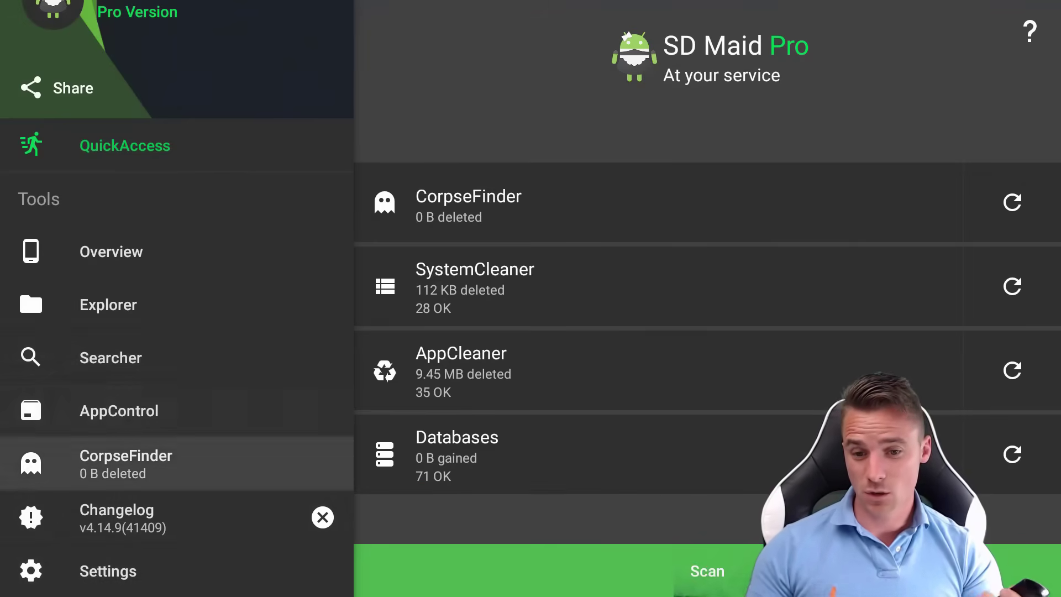
key("Up")
key("Up")
key("Down")
key("Return")
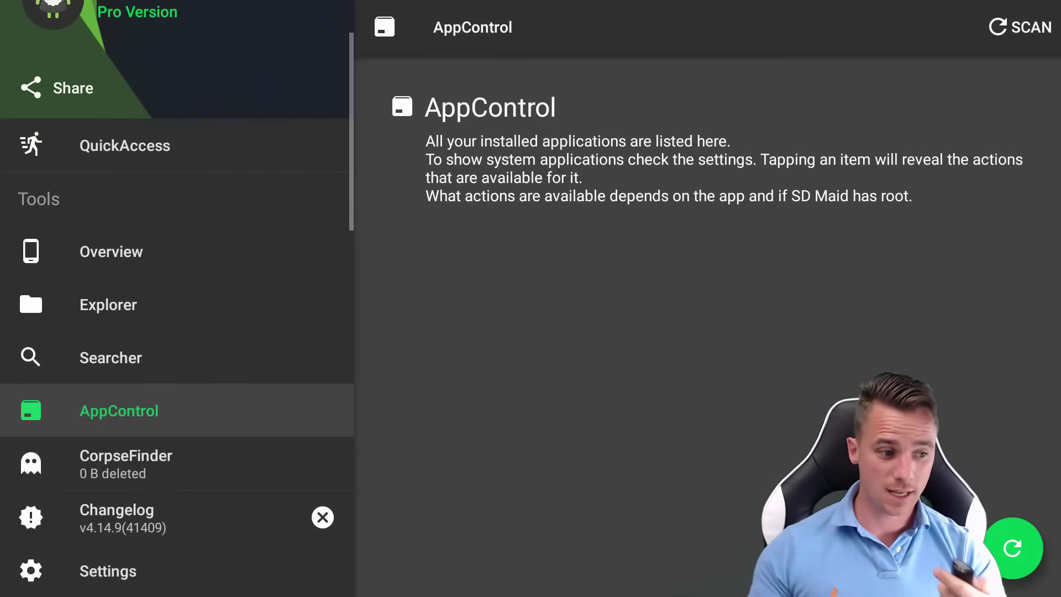
key("Up")
key("Up")
key("Up")
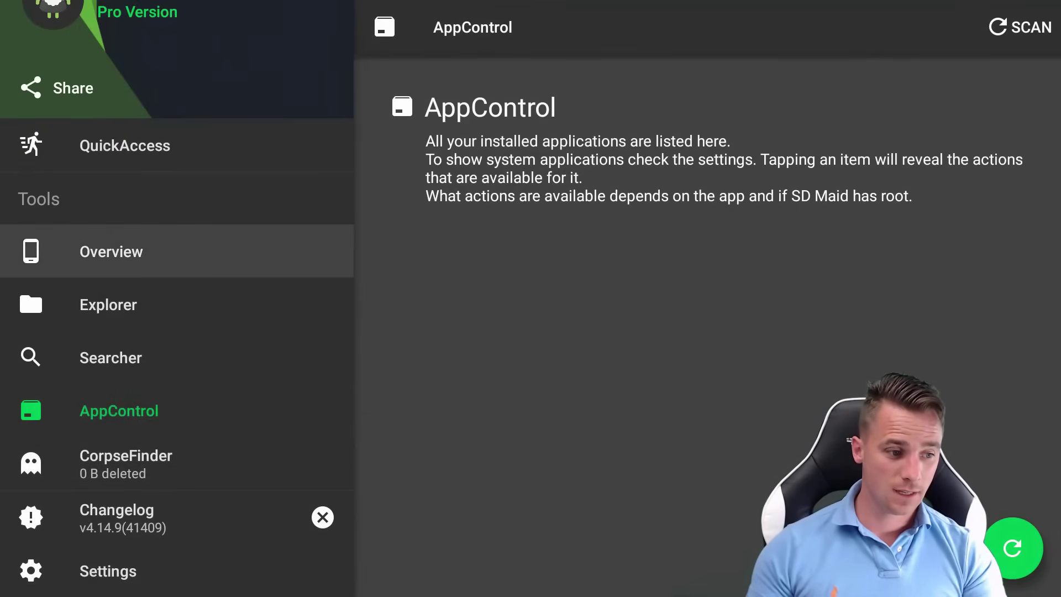
key("Right")
key("Return")
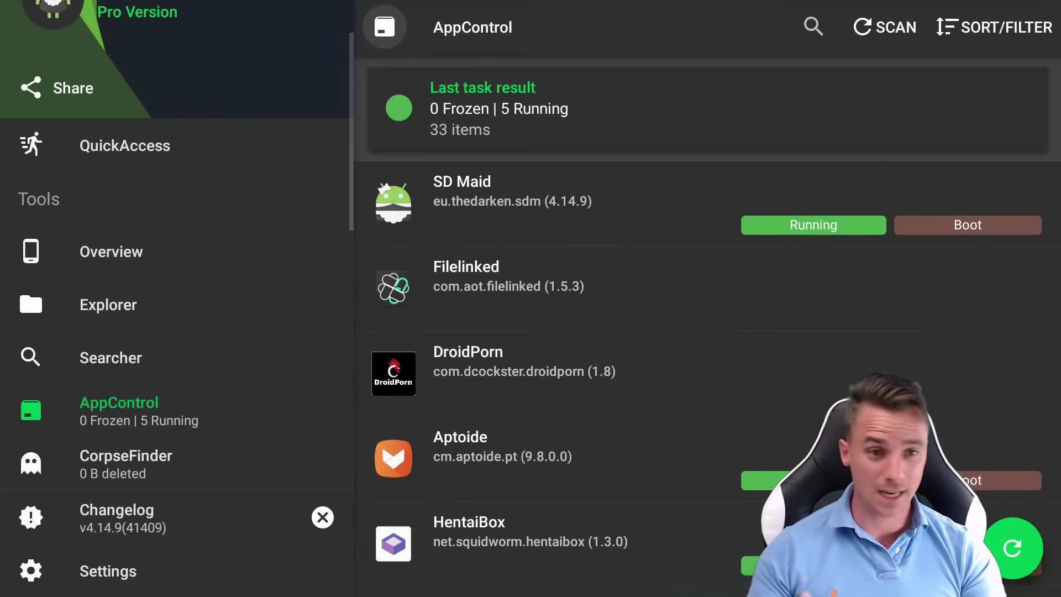
- Force-stop the running Aptoide app
key("Down")
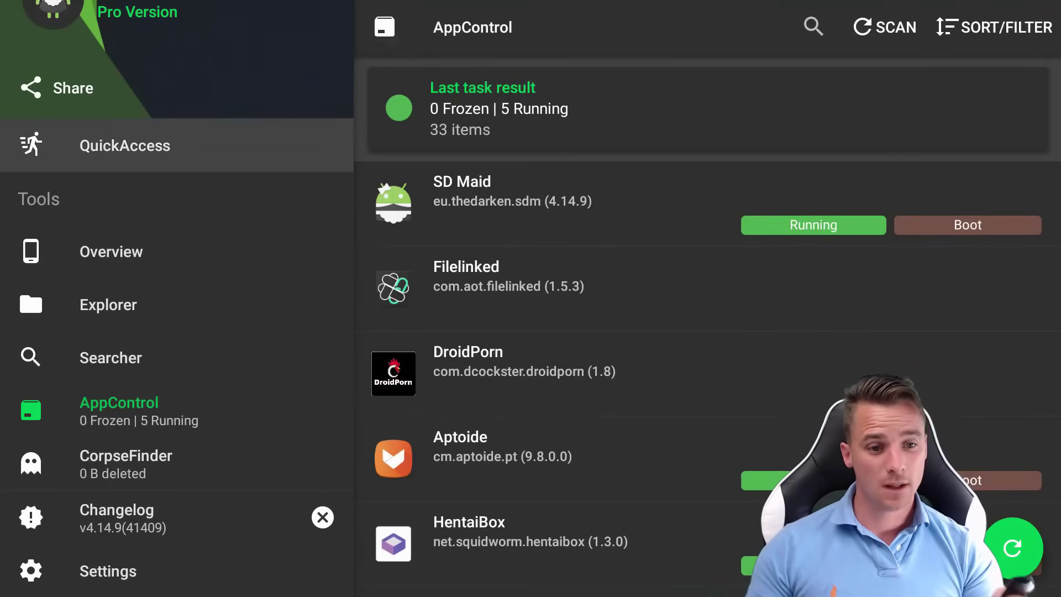
key("Right")
key("Down")
key("Down")
key("Down")
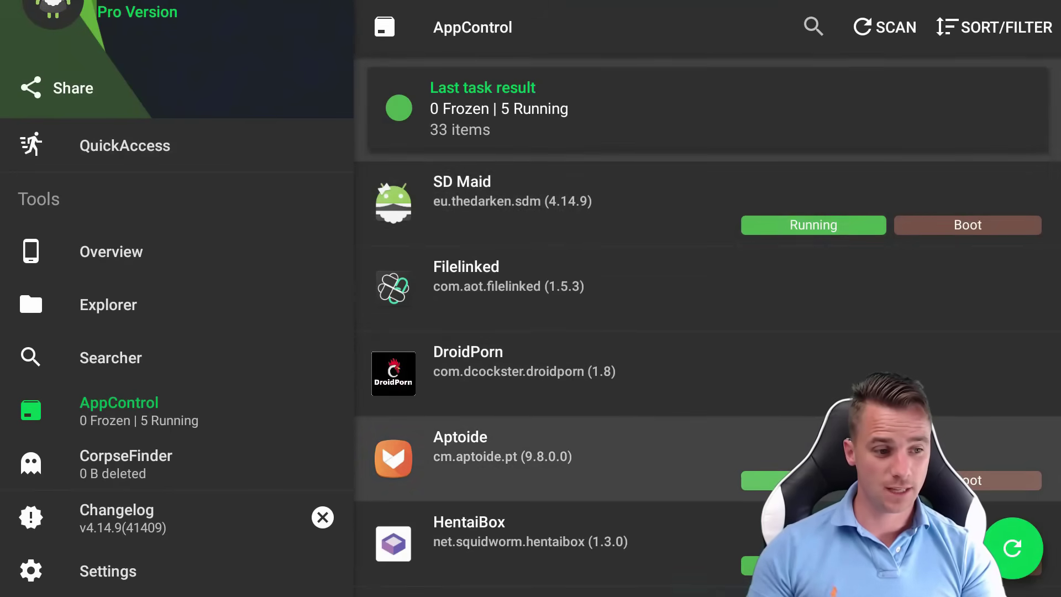
key("Down")
key("Up")
key("Return")
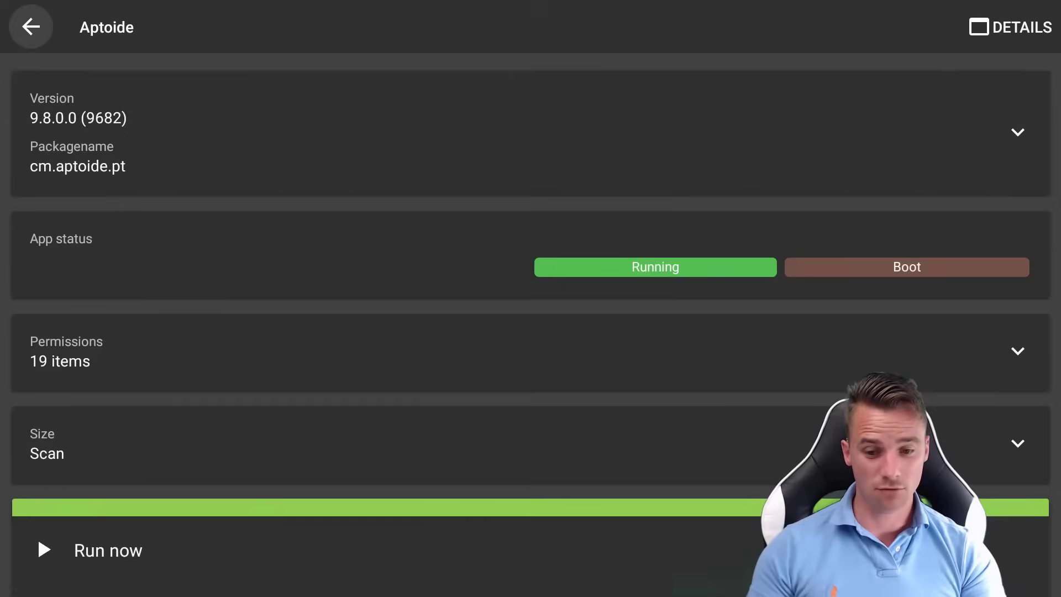
key("Down")
key("Down")
key("Down")
key("Down")
key("Down")
key("Down")
key("Return")
key("Escape")
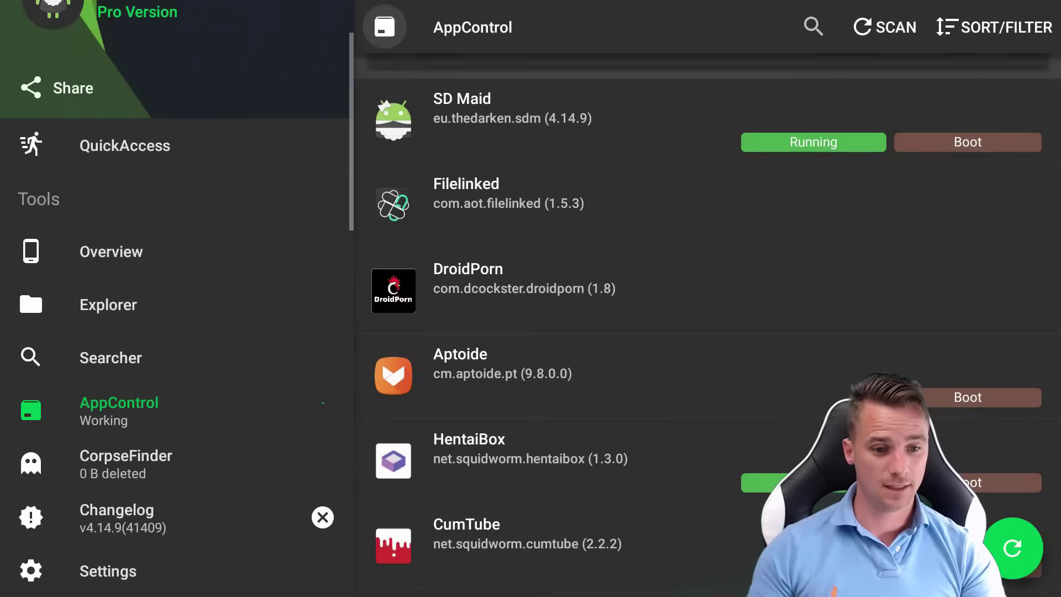
- Force-stop the running HentaiBox app
key("Down")
key("Right")
key("Down")
key("Return")
key("Down")
key("Down")
key("Down")
key("Down")
key("Down")
key("Down")
key("Return")
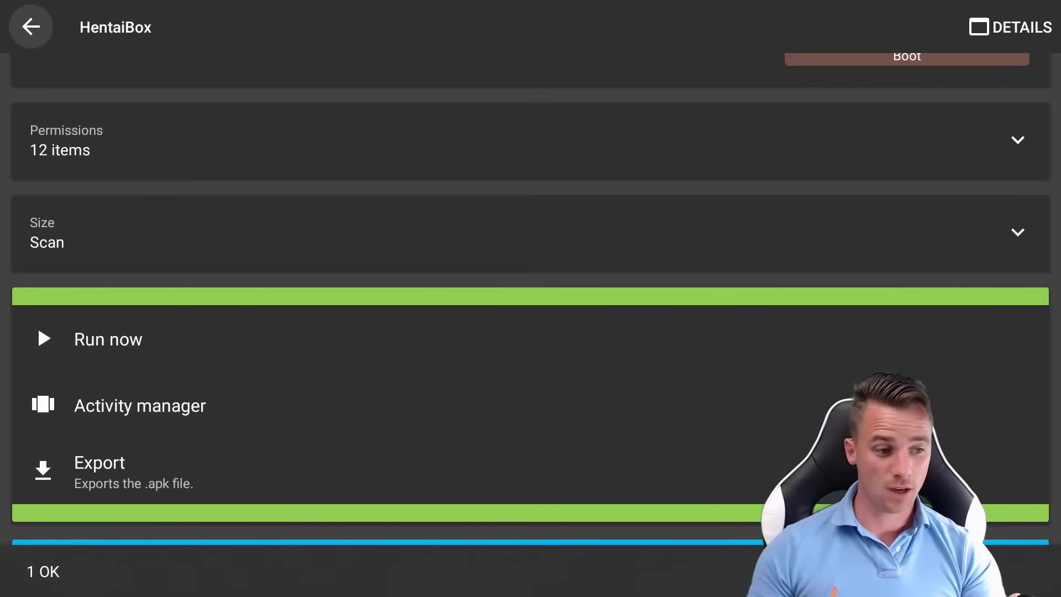
key("Escape")
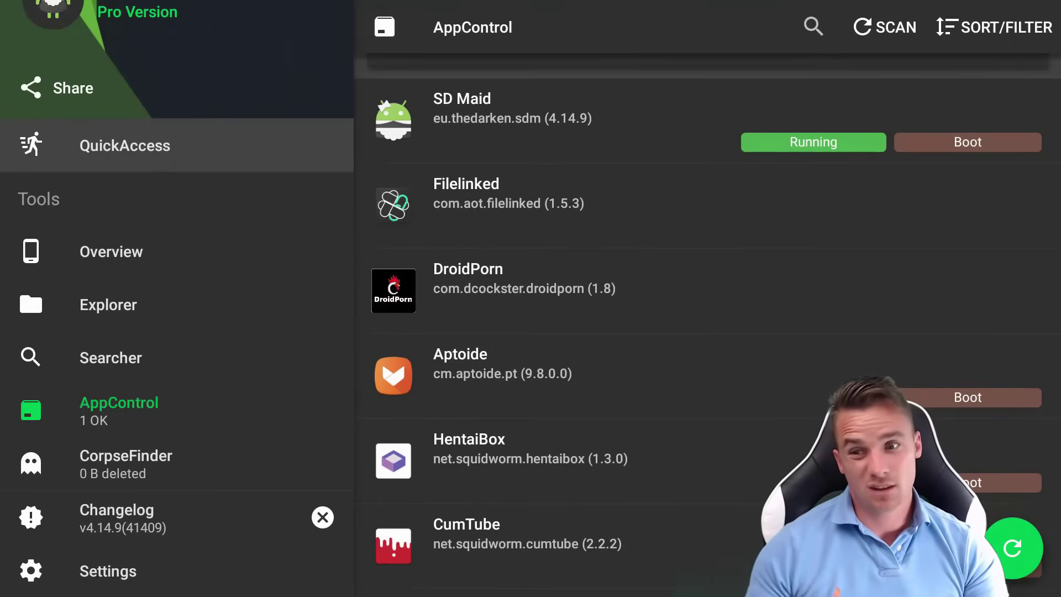
- Force-stop the running Mobdro app
key("Down")
key("Down")
key("Down")
key("Down")
key("Right")
key("Down")
key("Down")
key("Down")
key("Down")
key("Down")
key("Down")
key("Down")
key("Down")
key("Down")
key("Down")
key("Down")
key("Down")
key("Down")
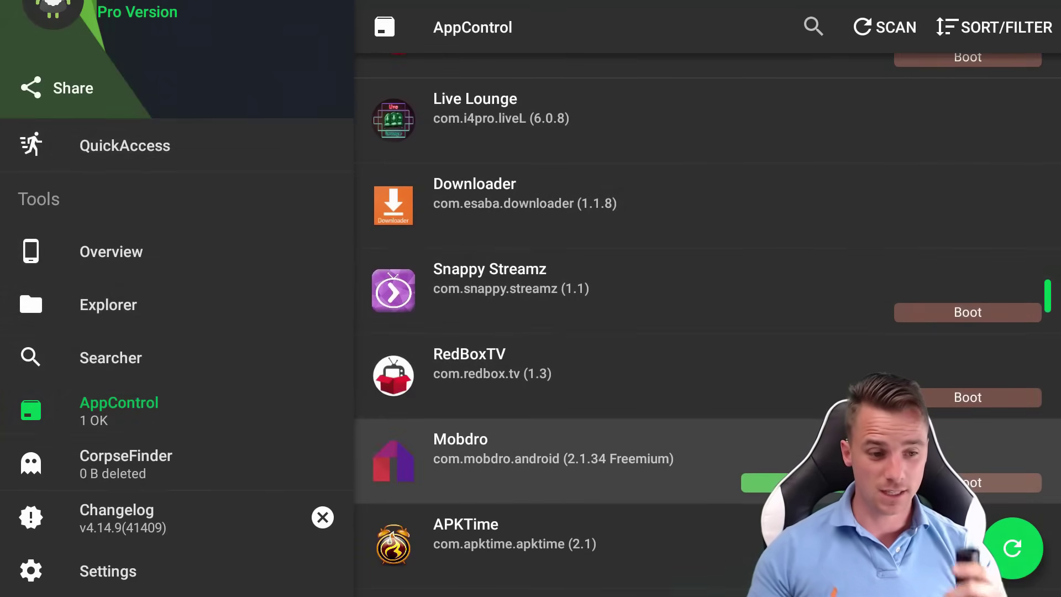
key("Return")
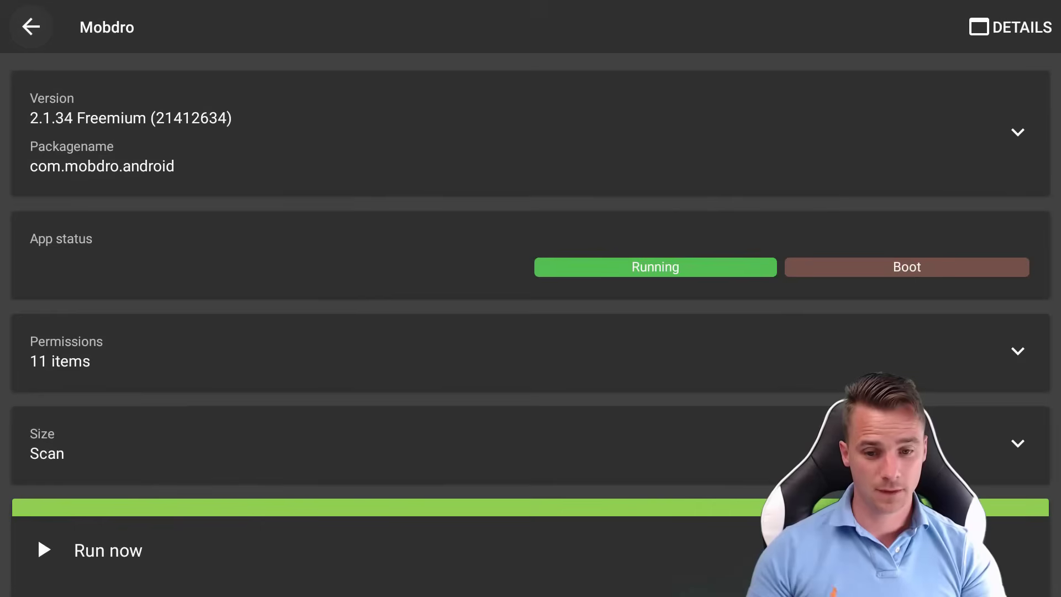
key("Down")
- Check the rest of the app list down to MX Player Pro for running apps
key("Down")
key("Return")
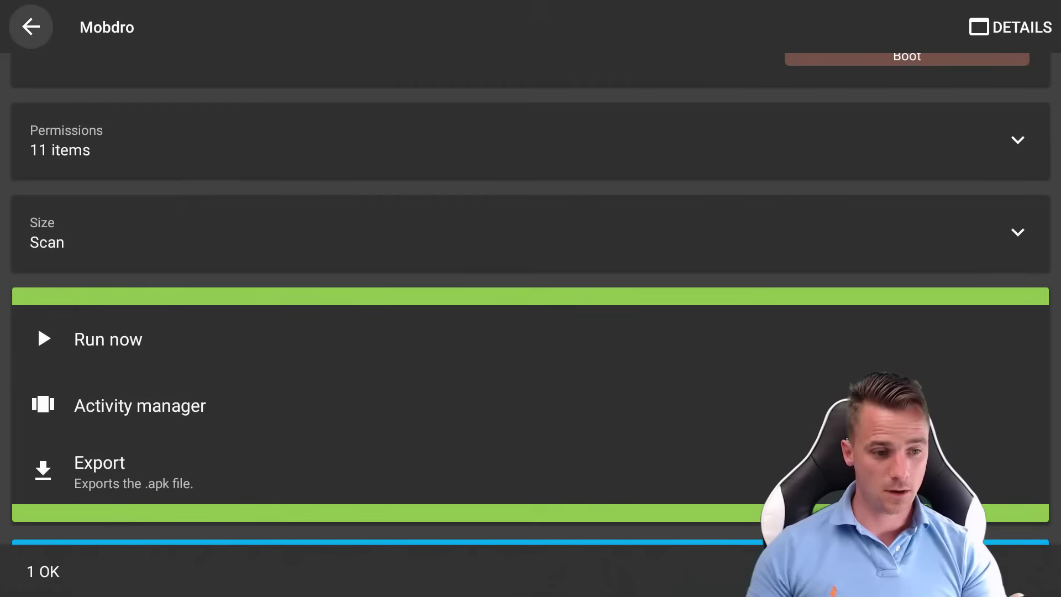
key("Escape")
key("Left")
key("Down")
key("Down")
key("Right")
key("Down")
key("Down")
key("Down")
key("Down")
key("Down")
key("Up")
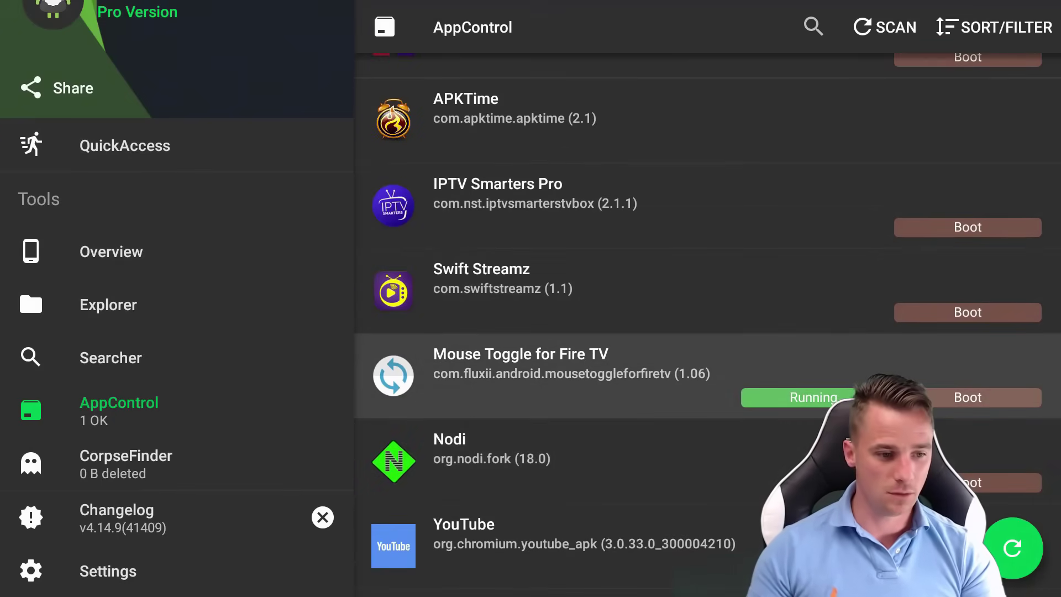
key("Down")
key("Down")
key("Down")
key("Down")
key("Down")
key("Down")
key("Down")
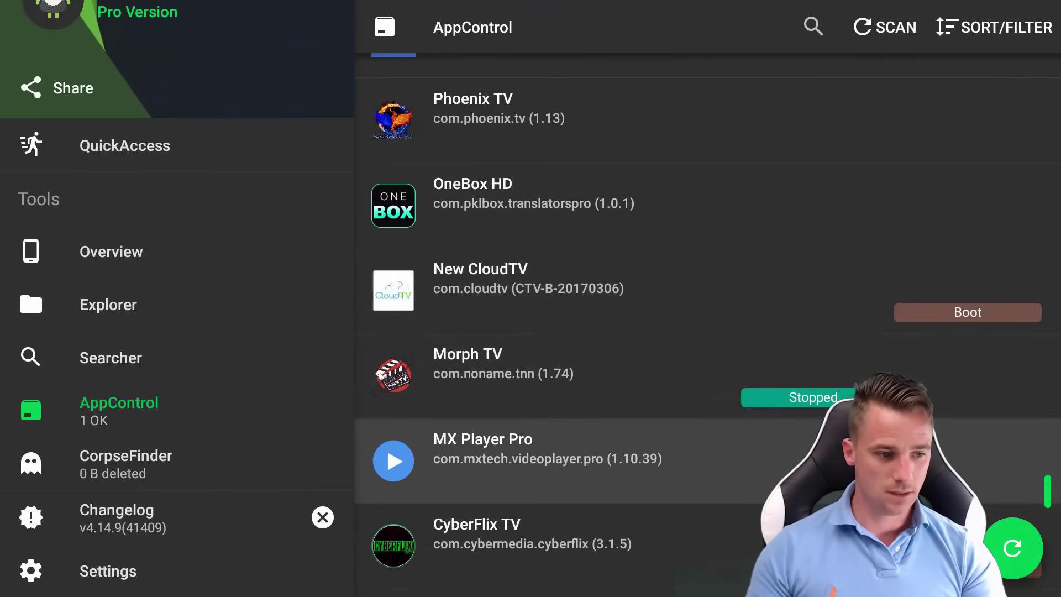
key("Down")
key("Down")
key("Down")
key("Down")
key("Down")
key("Left")
key("Up")
key("Up")
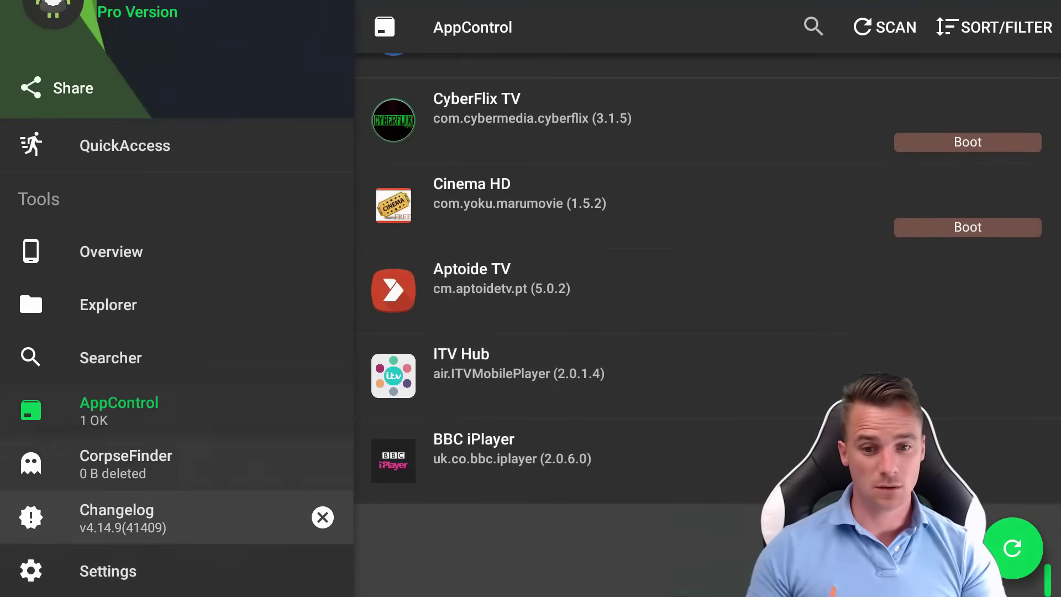
key("Up")
key("Up")
key("Up")
key("Up")
key("Up")
key("Up")
key("Down")
key("Down")
key("Down")
key("Down")
key("Down")
key("Down")
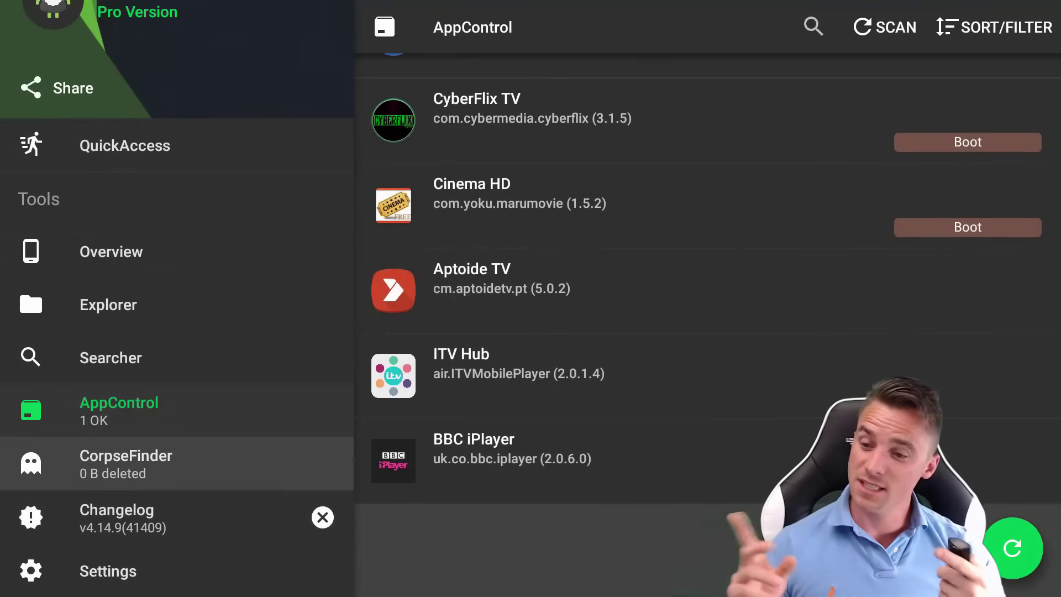
- Open CorpseFinder and rescan, finding 0 items and 0 B to free
key("Return")
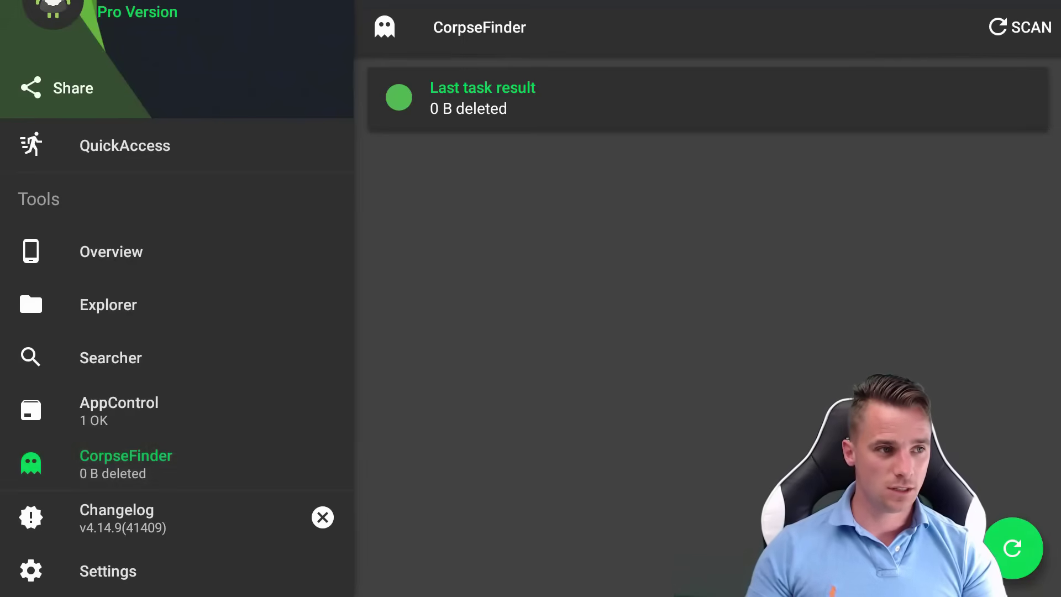
left_click(1020, 26)
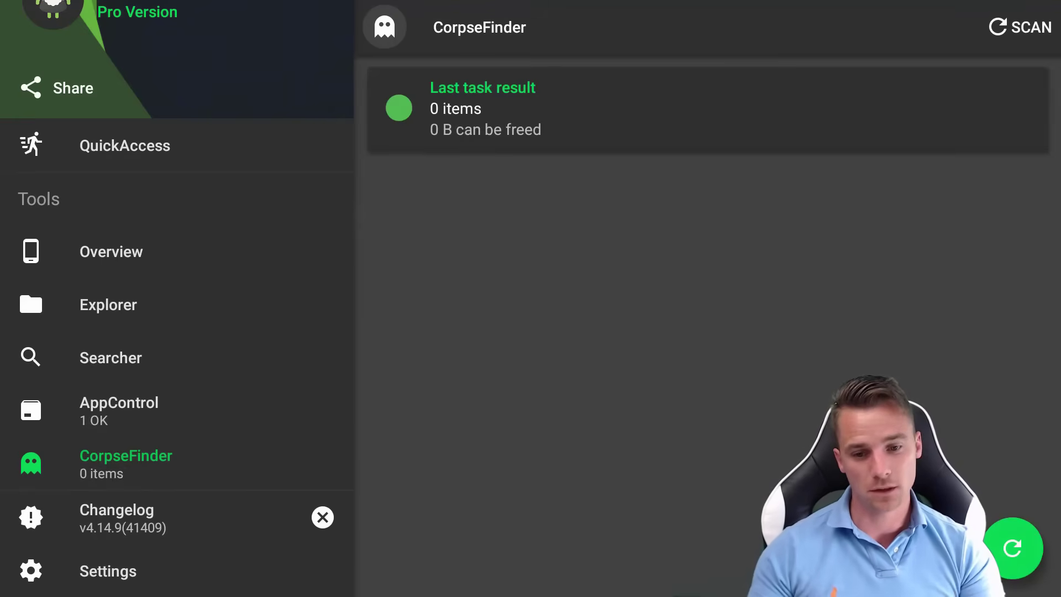
left_click(125, 145)
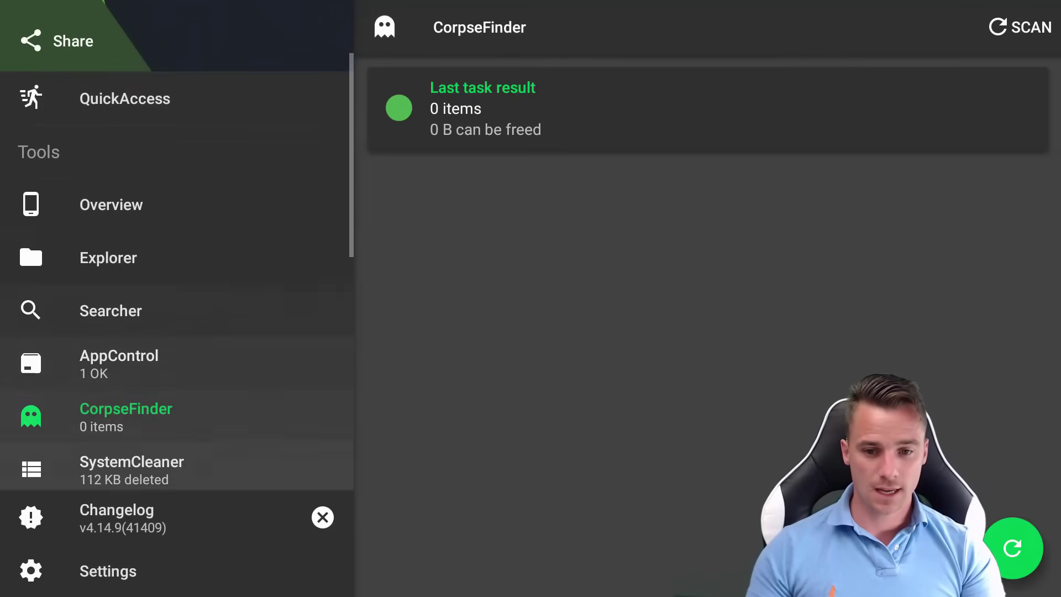
- Open SystemCleaner's filter manager and scroll the generic filters down to Windows junk files
left_click(131, 410)
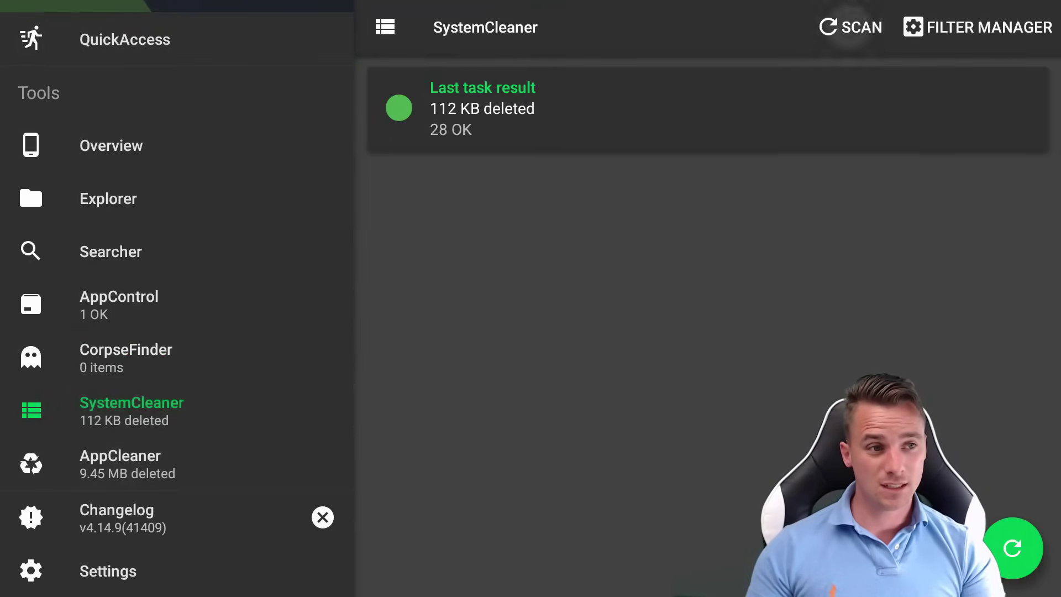
left_click_drag(28, 177, 28, 226)
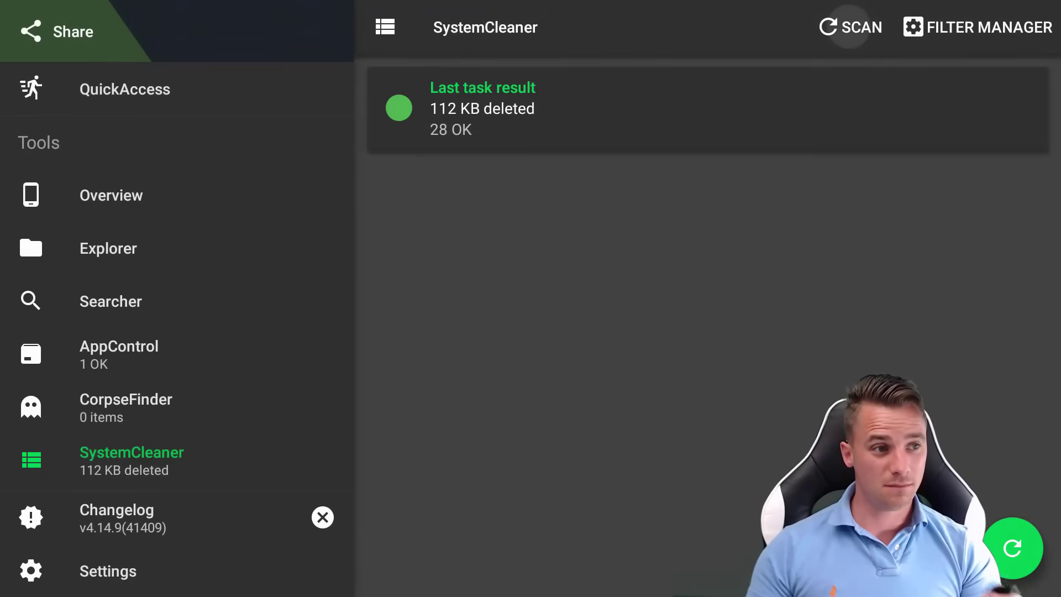
left_click(977, 27)
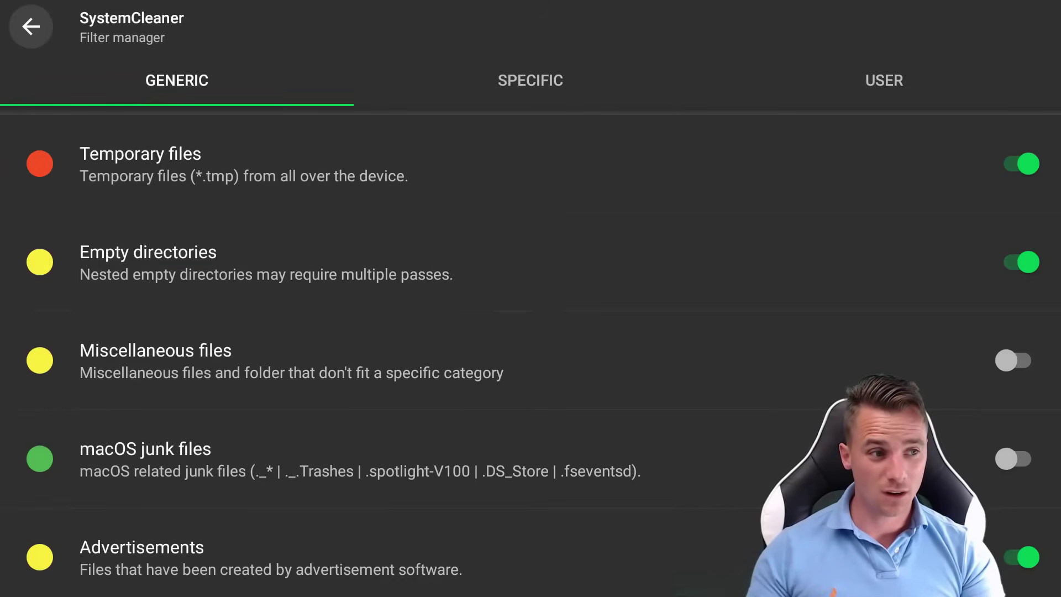
key("Down")
key("Down")
key("Down")
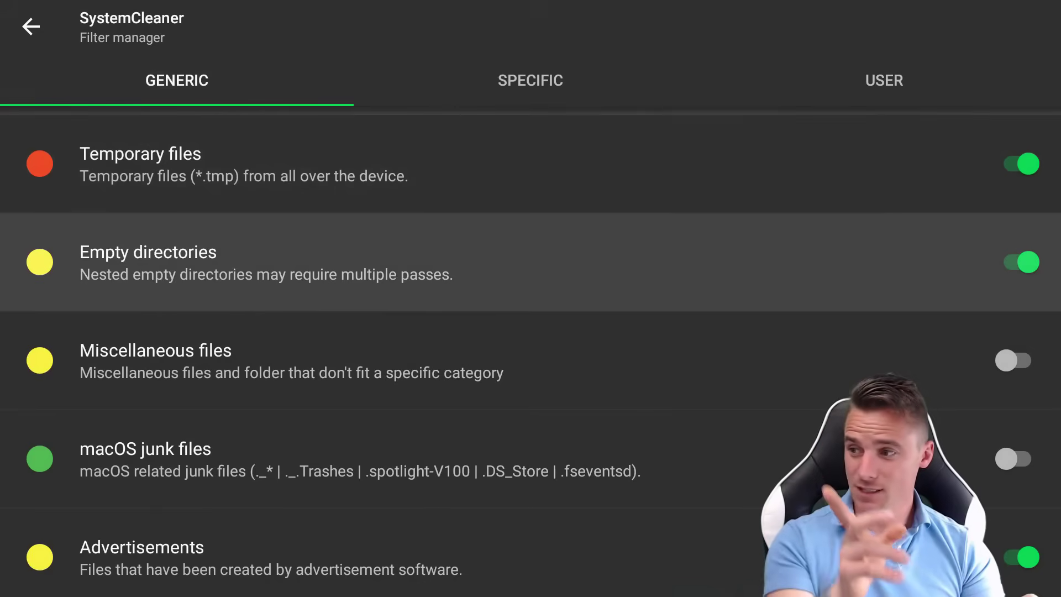
key("Down")
key("Down")
key("Down")
key("Down")
key("Down")
key("Down")
key("Down")
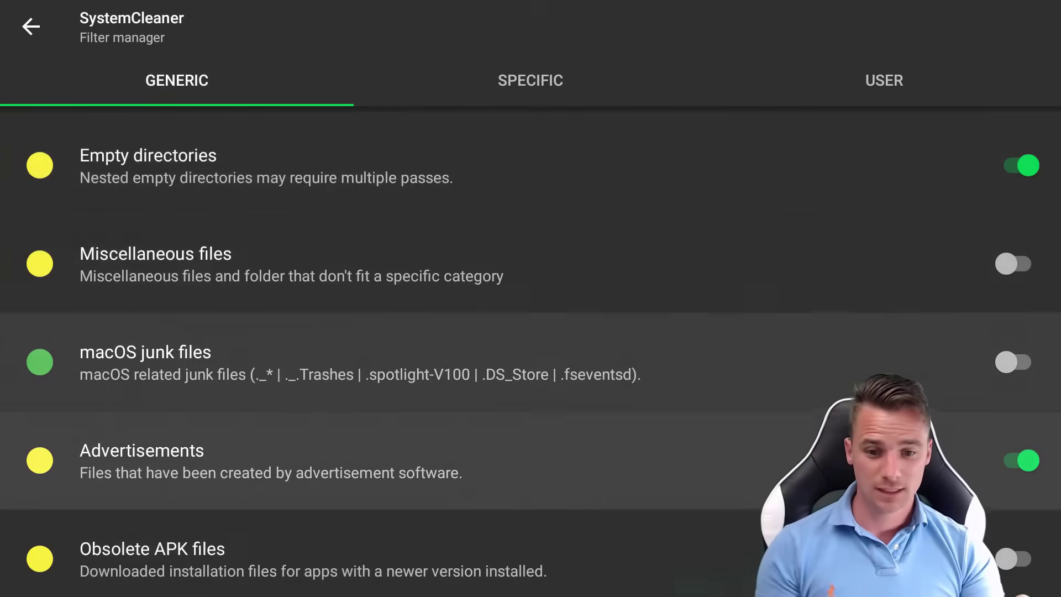
key("Down")
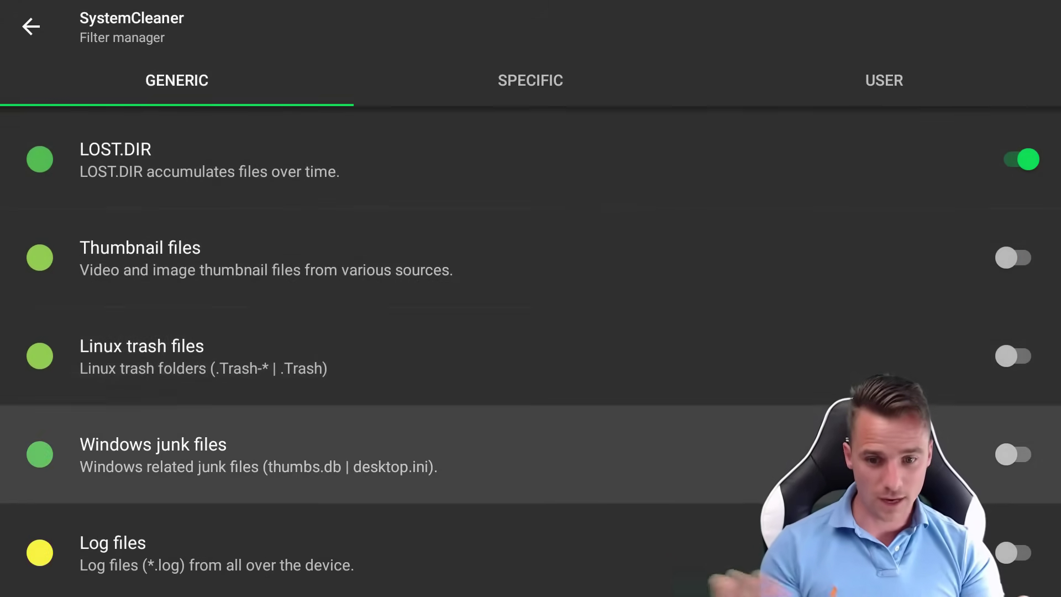
- View the user and specific filter tabs, then return to the SystemCleaner results page
key("Up")
key("Up")
key("Up")
key("Up")
key("Up")
key("Up")
key("Up")
key("Up")
key("Up")
key("Up")
key("Up")
key("Right")
key("Right")
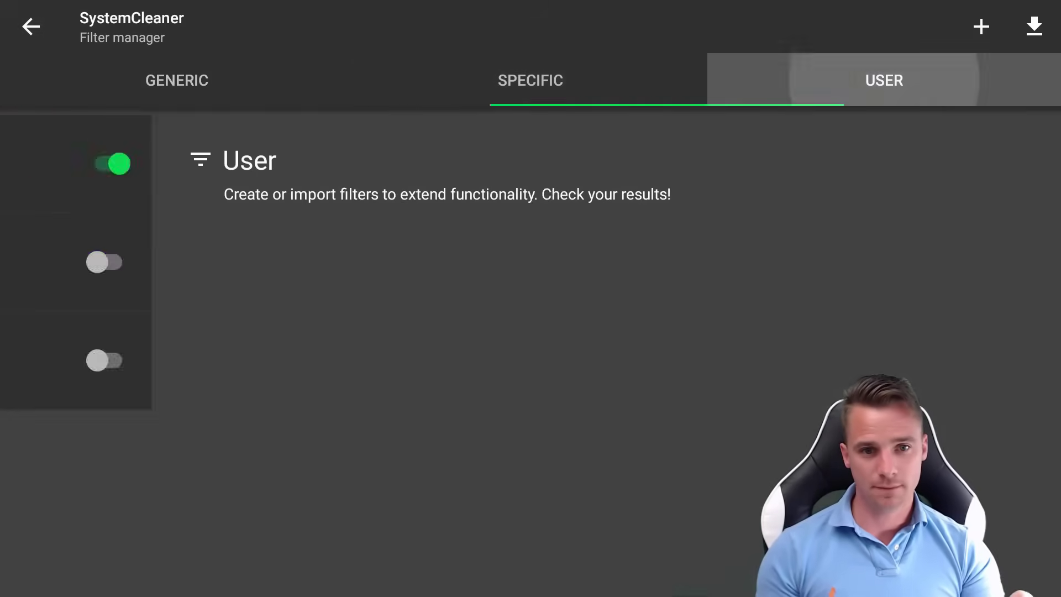
key("Left")
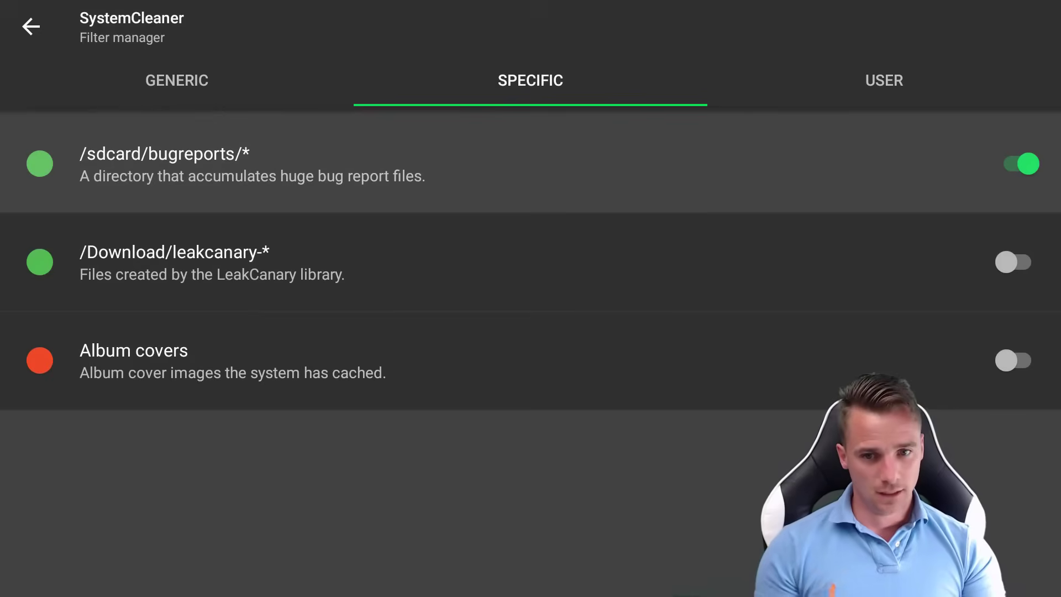
key("Escape")
key("Down")
key("Down")
key("Down")
key("Down")
key("Down")
key("Down")
key("Down")
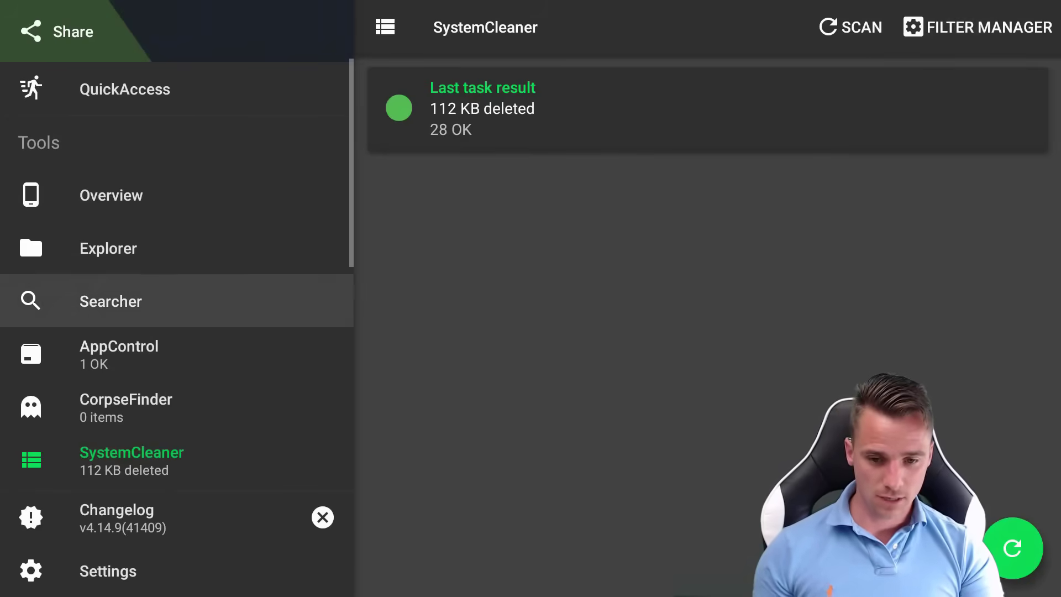
- Review AppCleaner's result of 9.45 MB deleted, then bring up the Duplicates tool
key("Up")
key("Up")
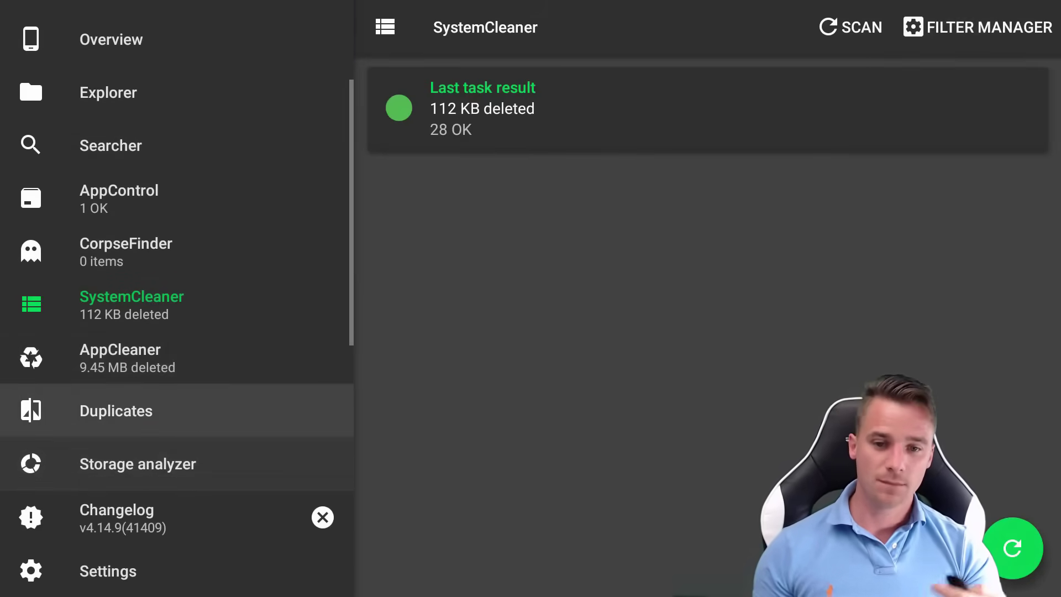
key("Return")
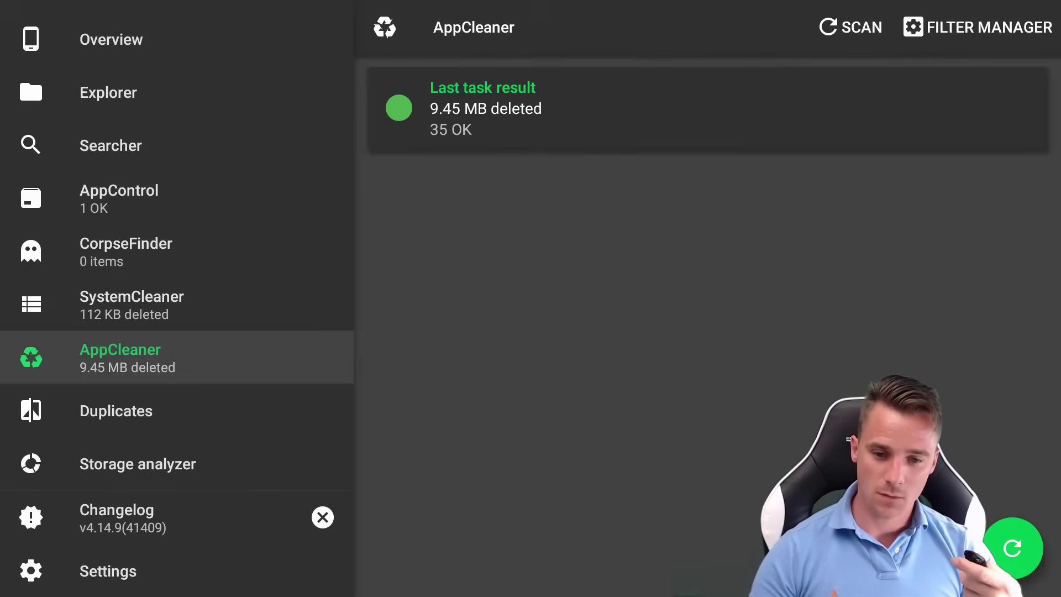
key("Down")
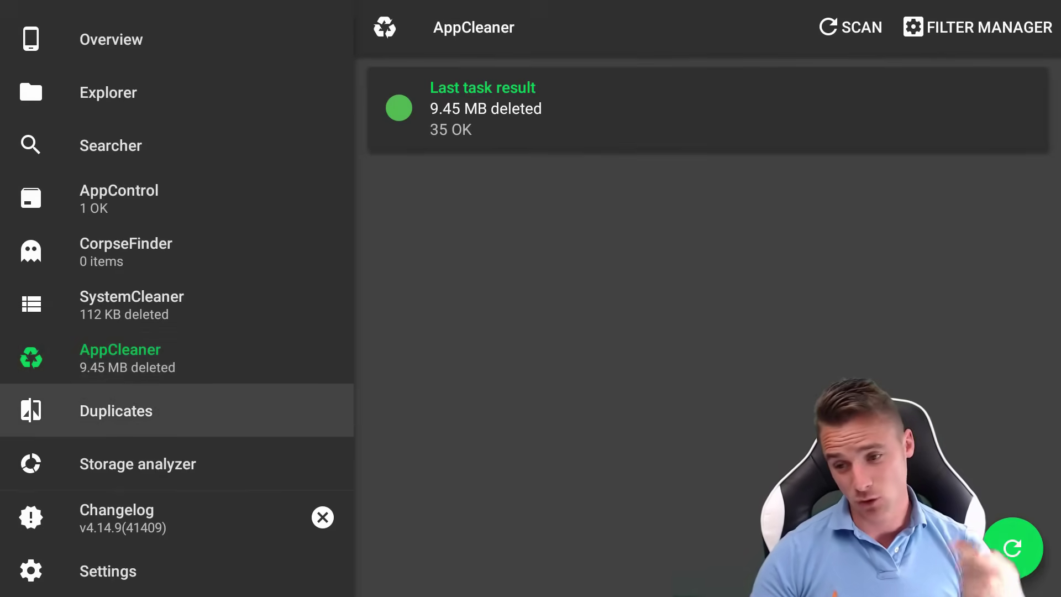
key("Return")
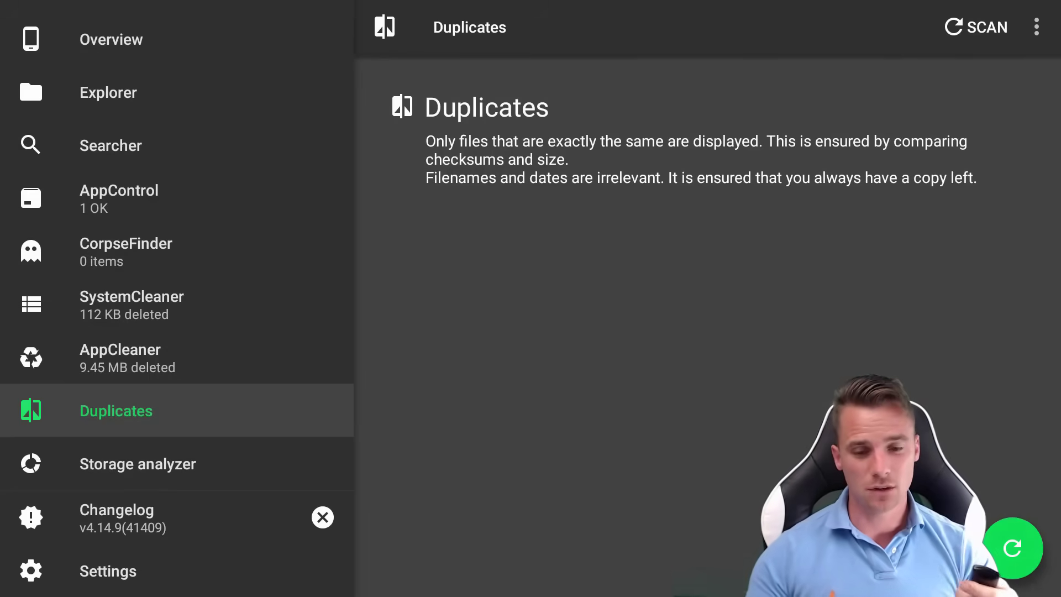
- Run a Storage analyzer scan showing 3.8 GB used of 5.3 GB
scroll(177, 298, "down", 1)
left_click(137, 410)
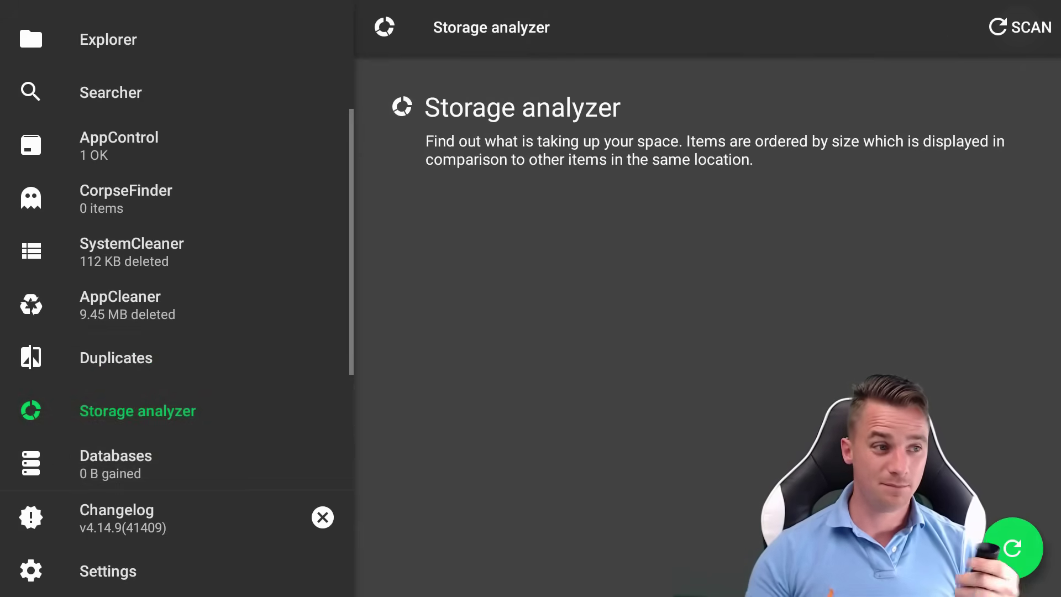
left_click(1020, 27)
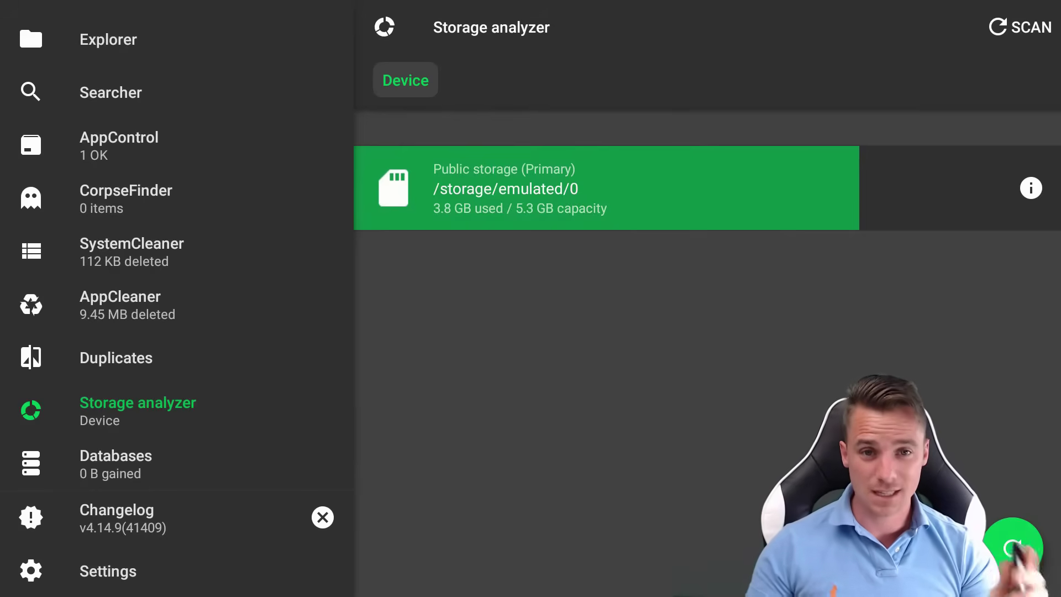
key("Left")
key("Down")
key("Down")
key("Down")
key("Down")
key("Down")
key("Down")
key("Down")
key("Down")
- Optimize all databases in the Databases tool; meta.db, Addons27.db and url_cache.db each gain +/-0 B
key("Return")
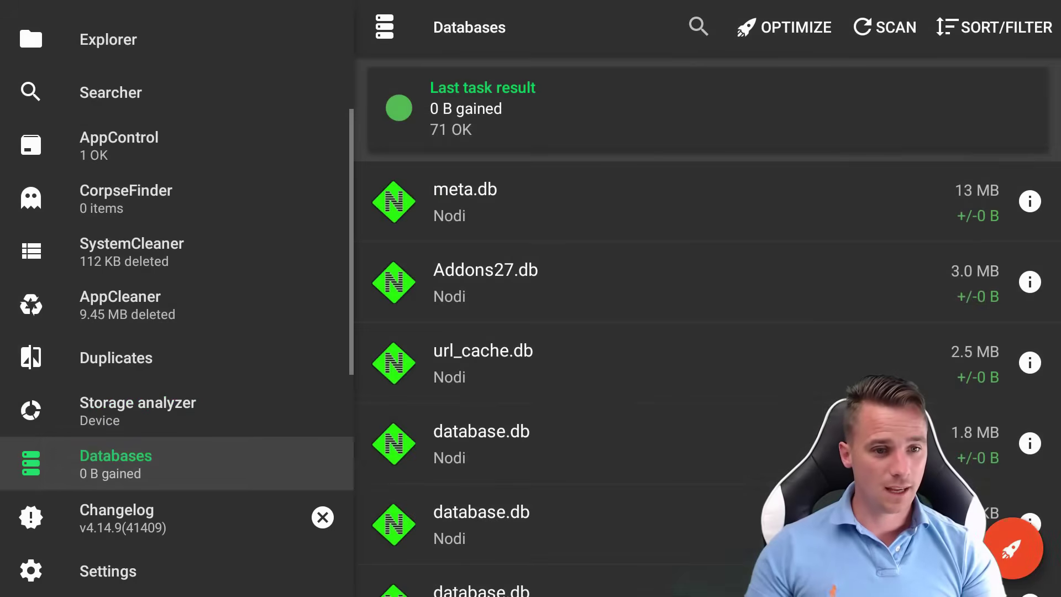
key("Right")
key("Up")
key("Up")
key("Up")
key("Up")
key("Down")
key("Down")
key("Down")
key("Down")
key("Down")
key("Down")
key("Up")
key("Up")
key("Up")
key("Up")
key("Up")
key("Up")
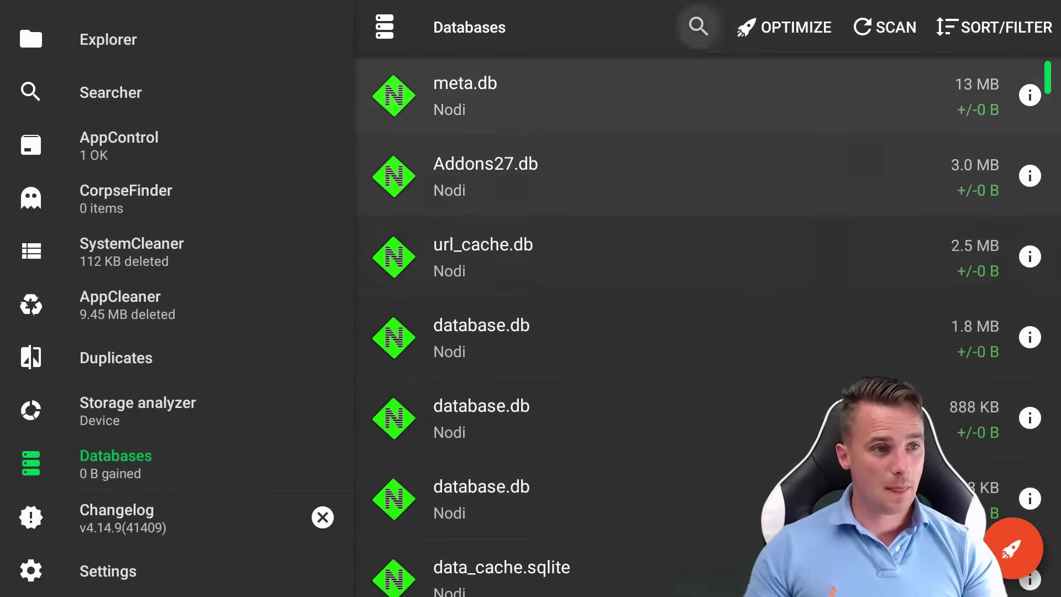
key("Right")
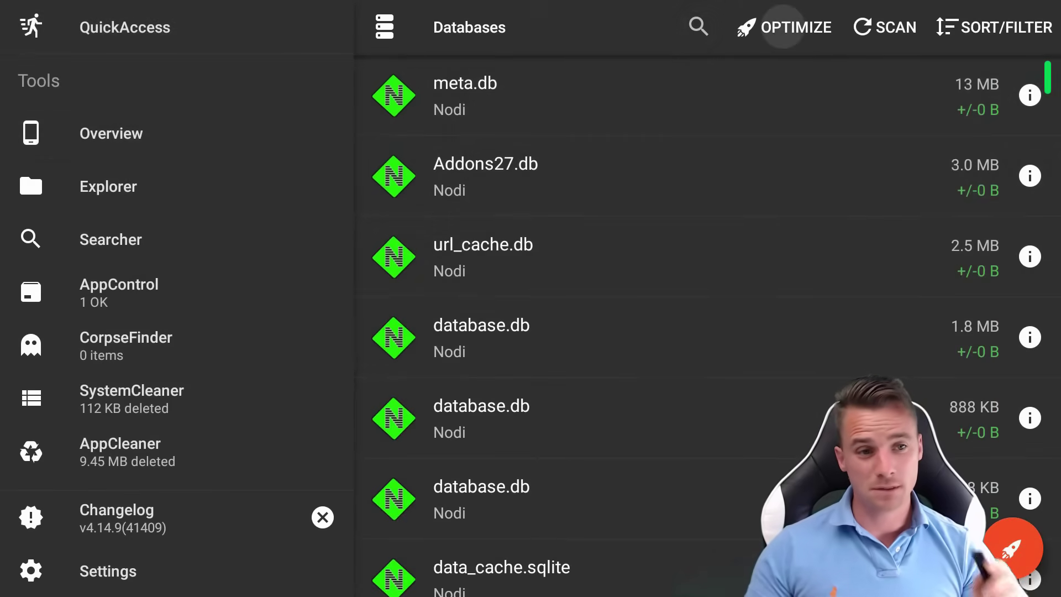
key("Return")
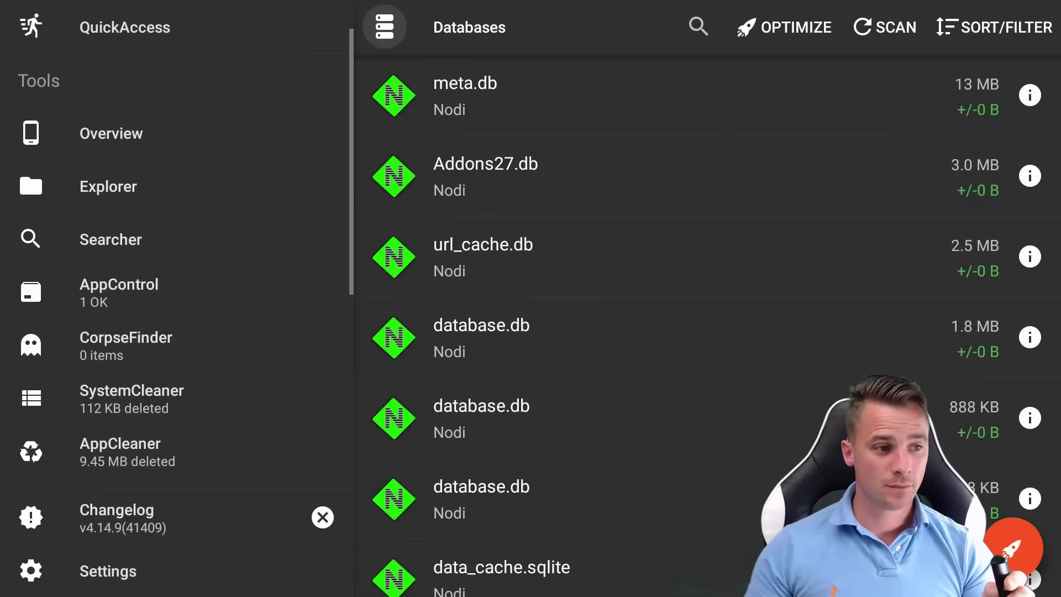